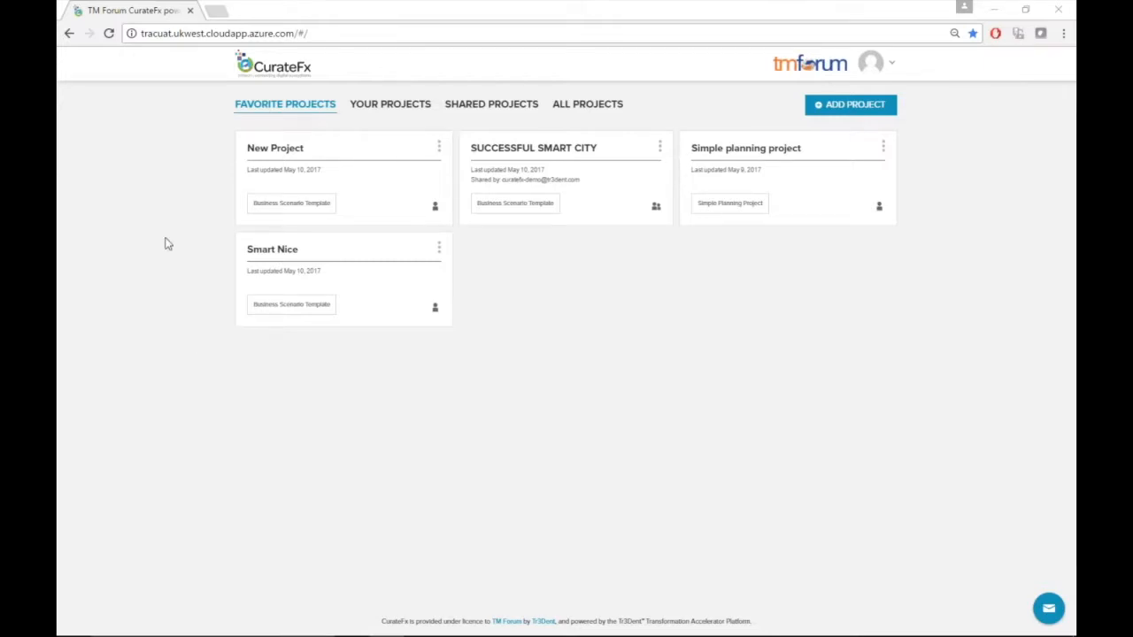
Open New Project and expand then collapse its Scenario Context section to browse the modules
left_click(276, 164)
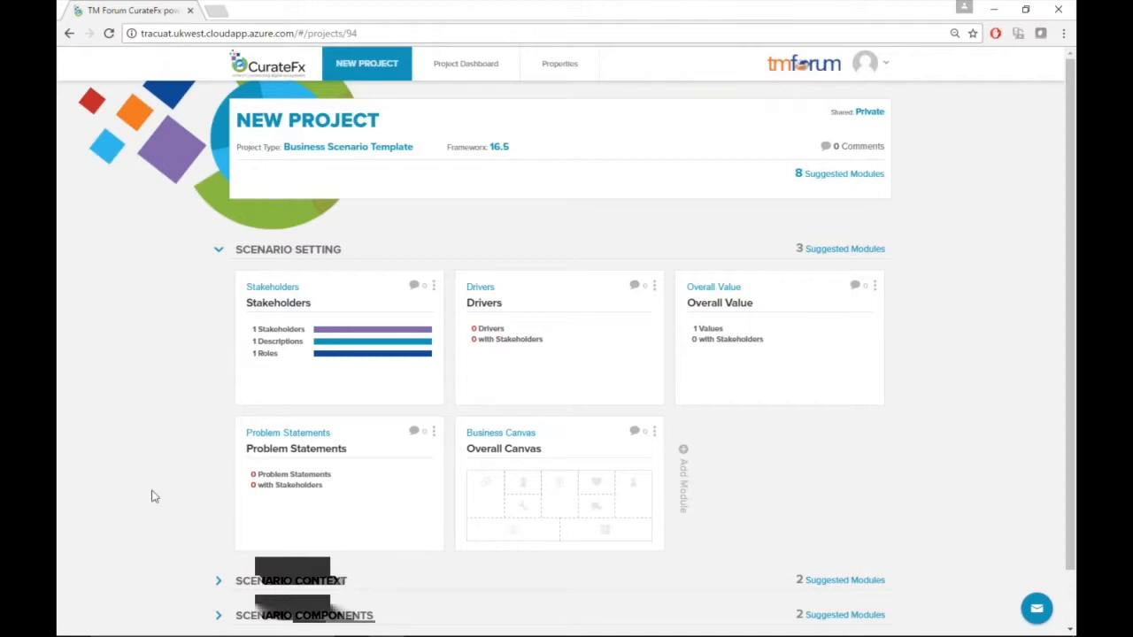
scroll(169, 505, "down", 1)
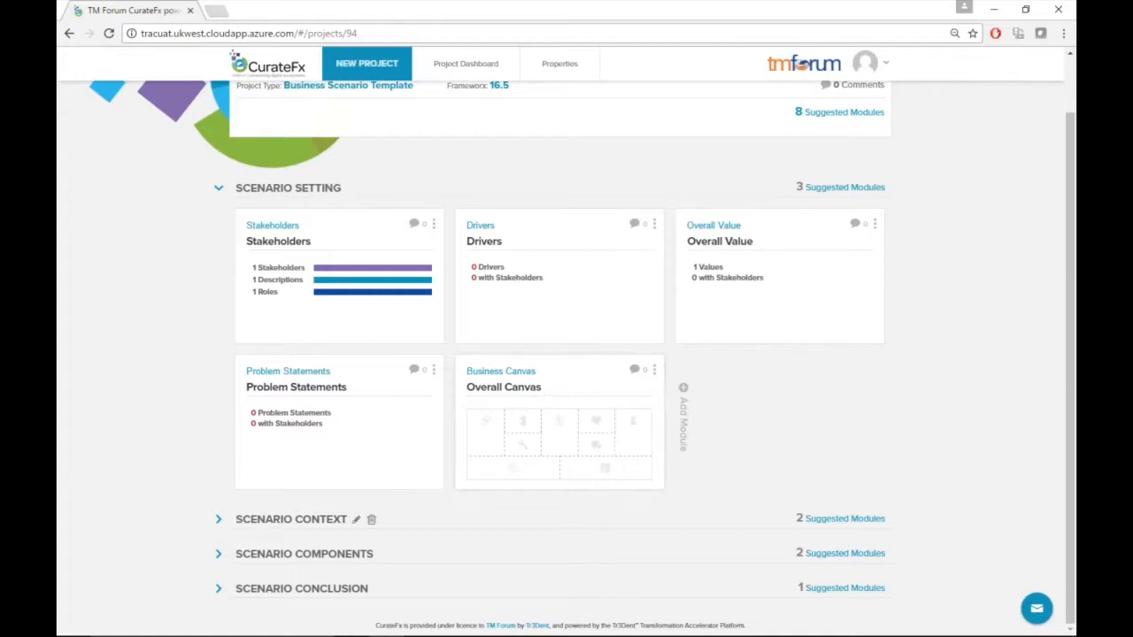
left_click(219, 522)
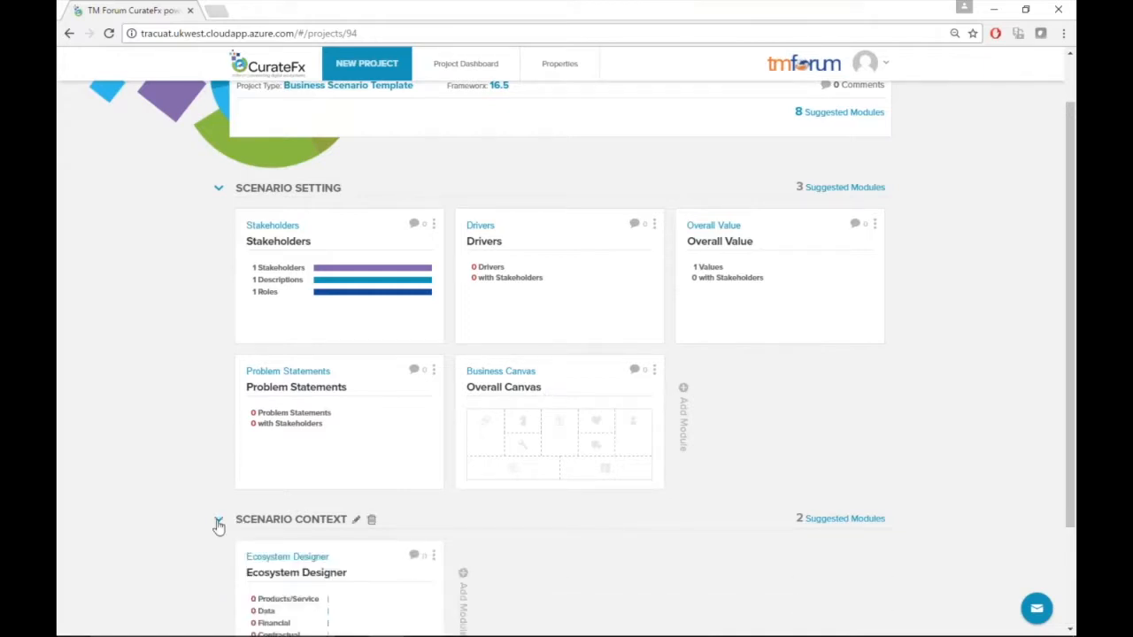
left_click(219, 522)
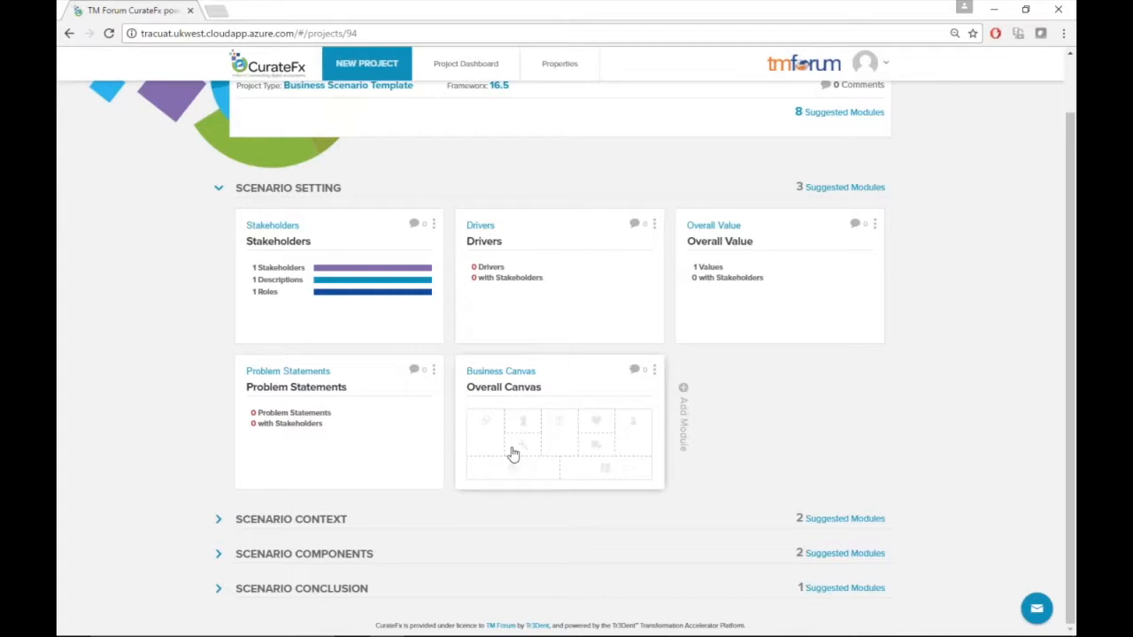
Open the Stakeholders module and add a new stakeholder named City
left_click(357, 238)
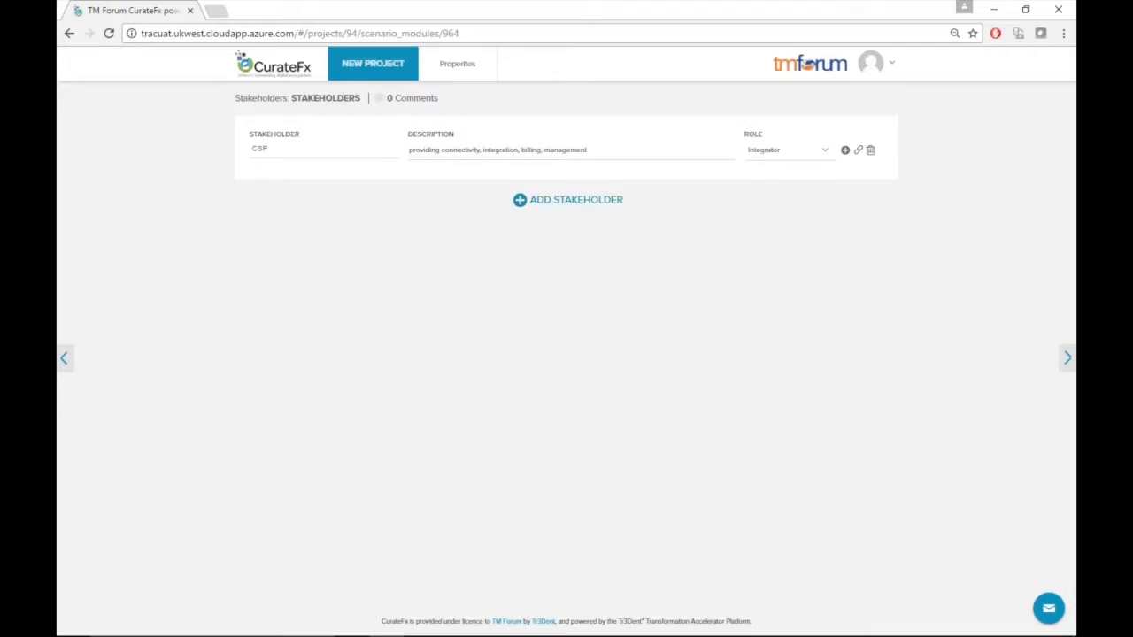
left_click(569, 202)
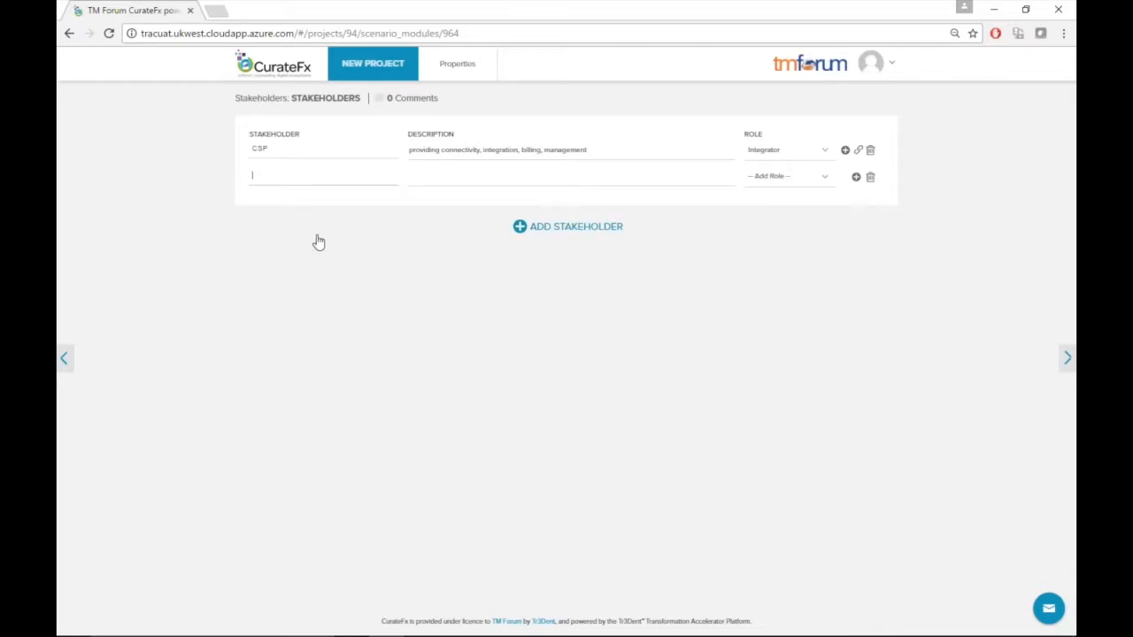
type("City")
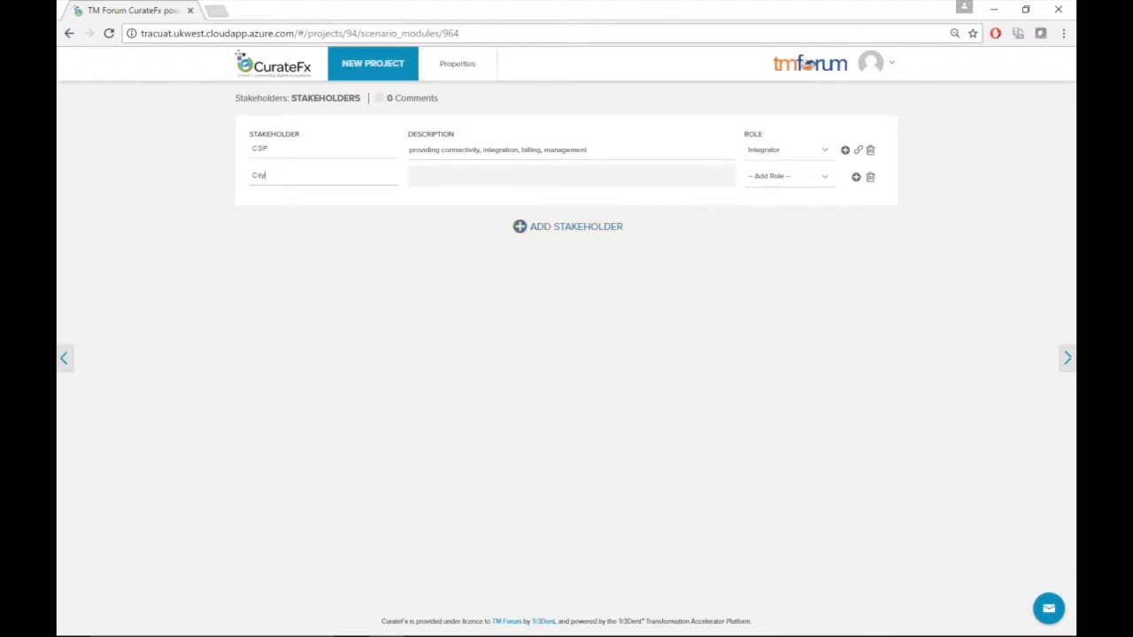
Create a new actor role named End user for the City stakeholder
left_click(781, 180)
key("Down")
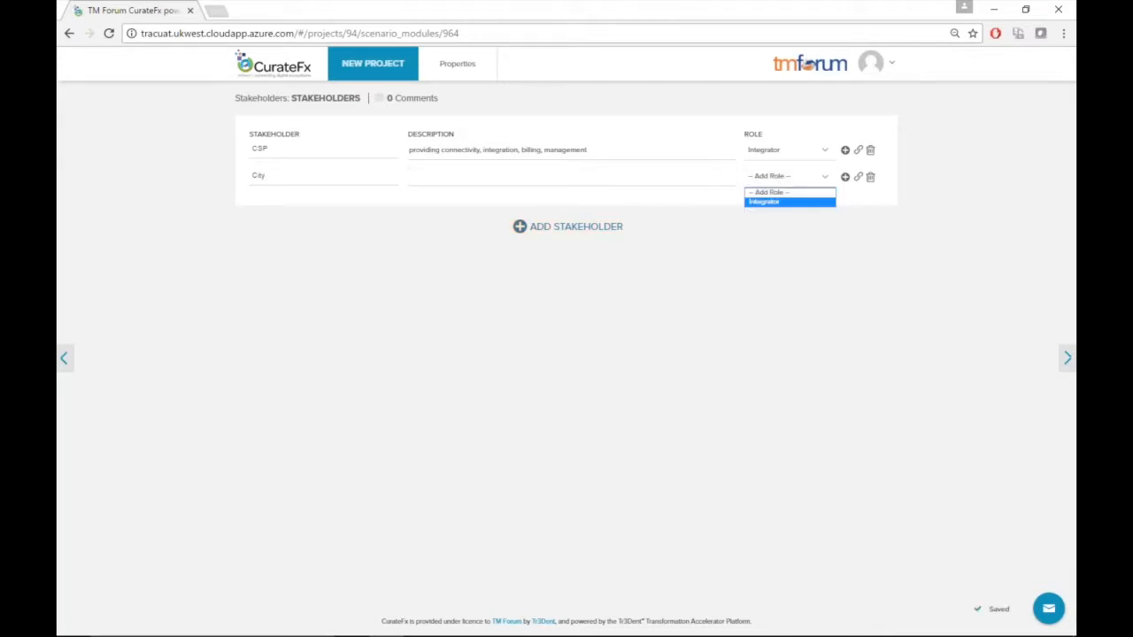
left_click(845, 177)
type("End user")
left_click(674, 387)
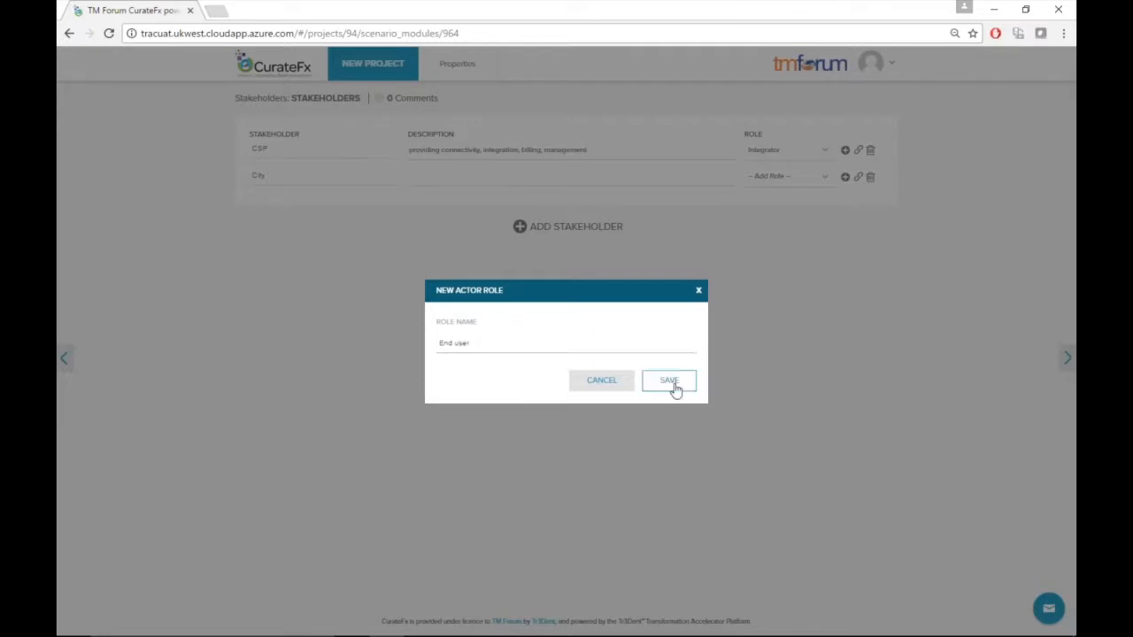
Add two more stakeholders named 3 and 4
left_click(535, 226)
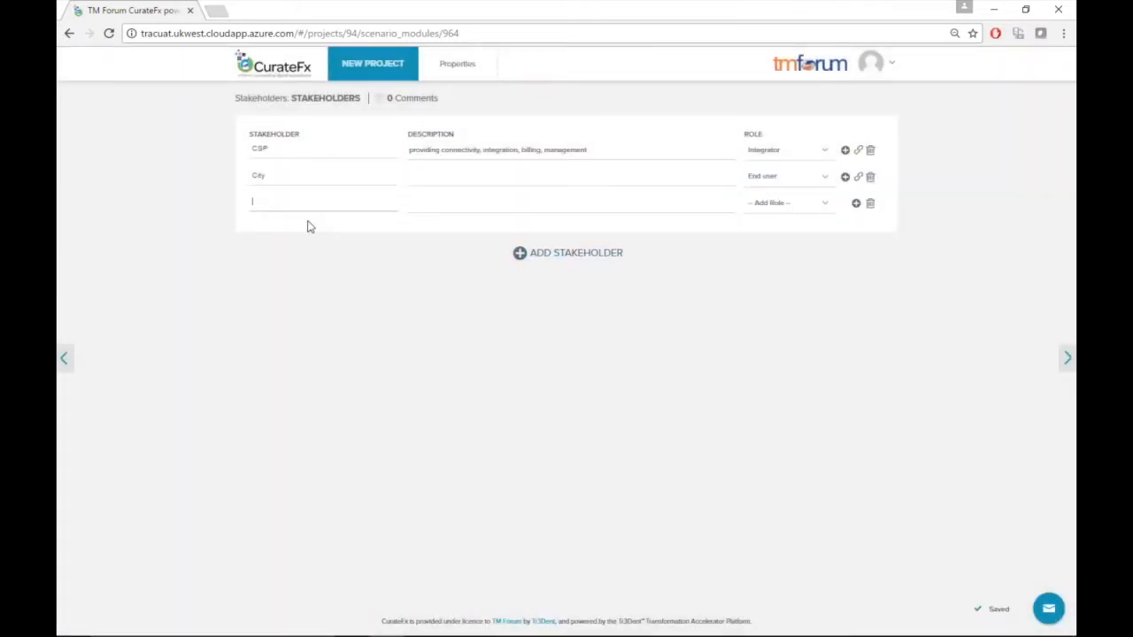
type("3")
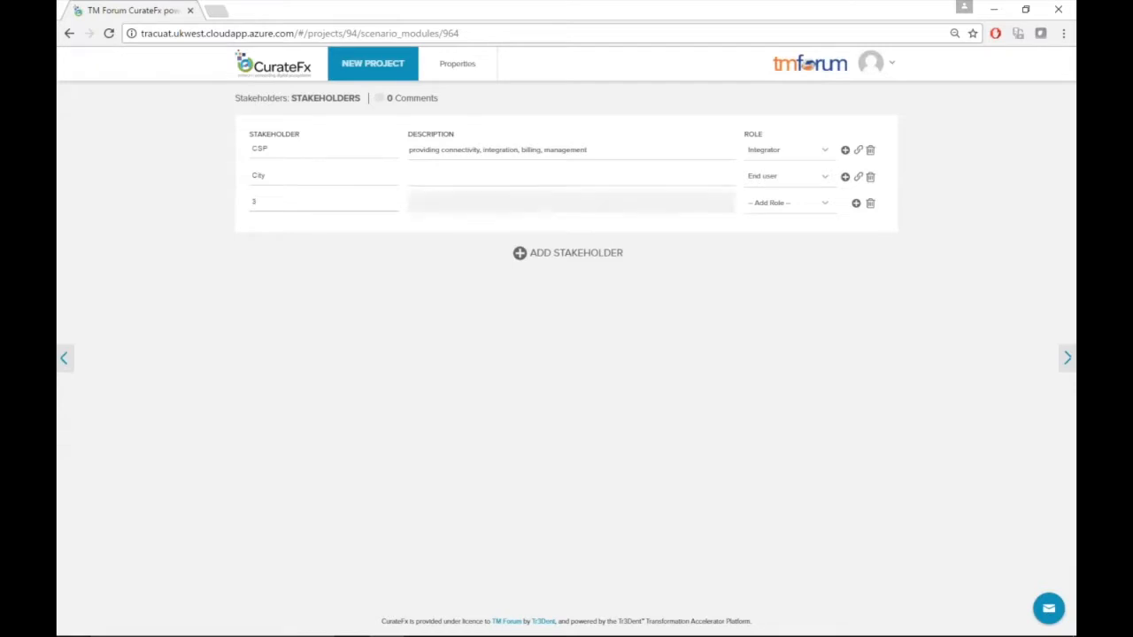
left_click(554, 258)
type("4")
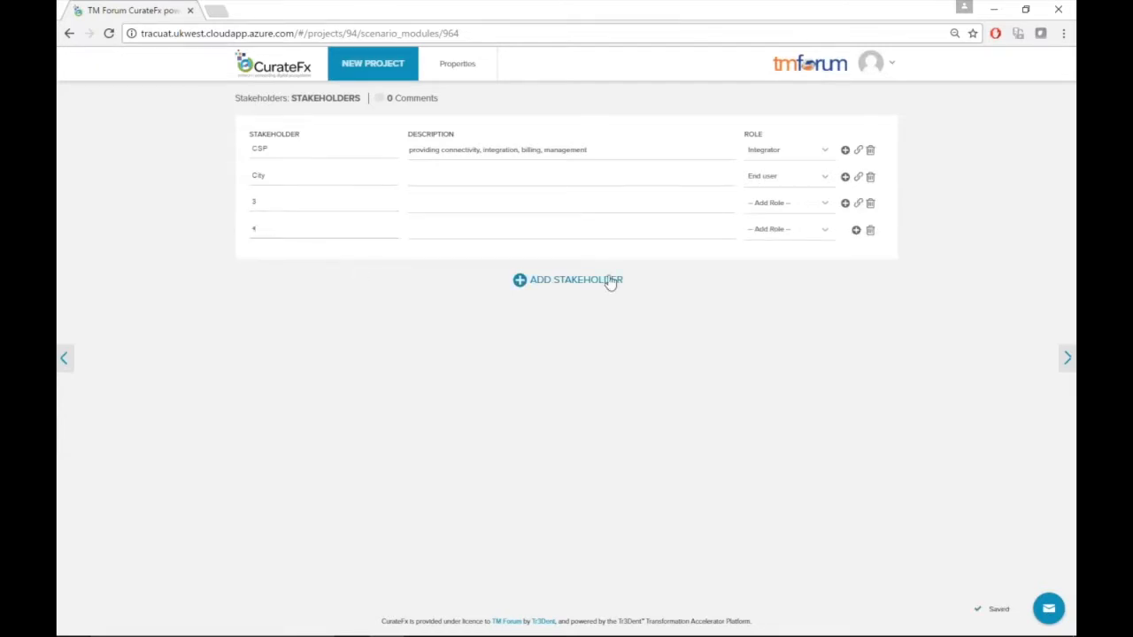
left_click(770, 207)
left_click(768, 206)
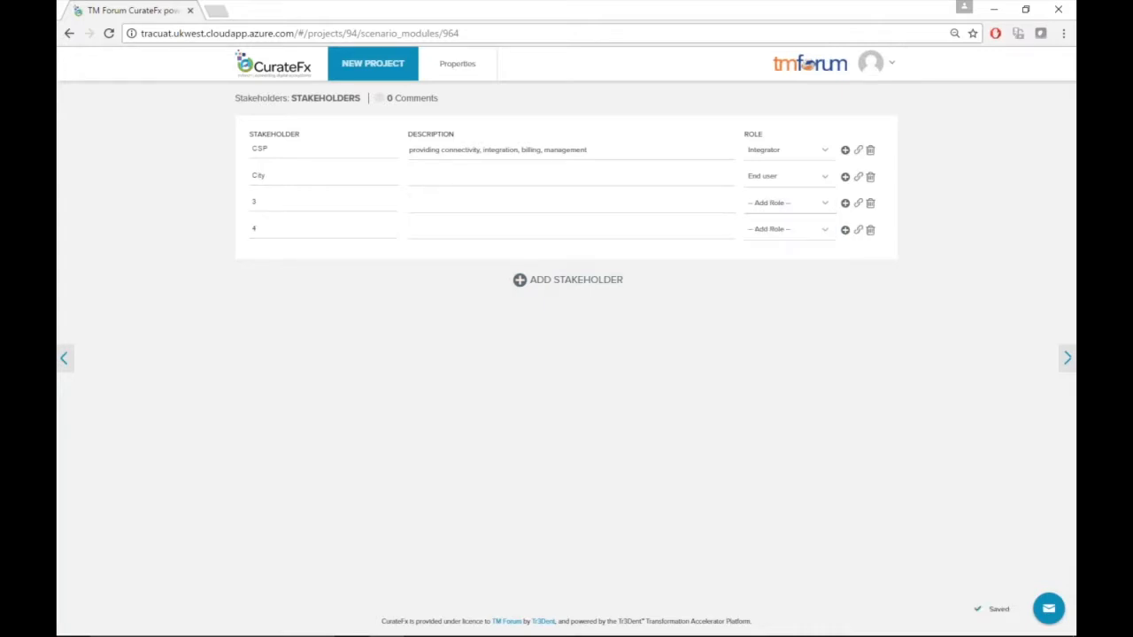
left_click(468, 203)
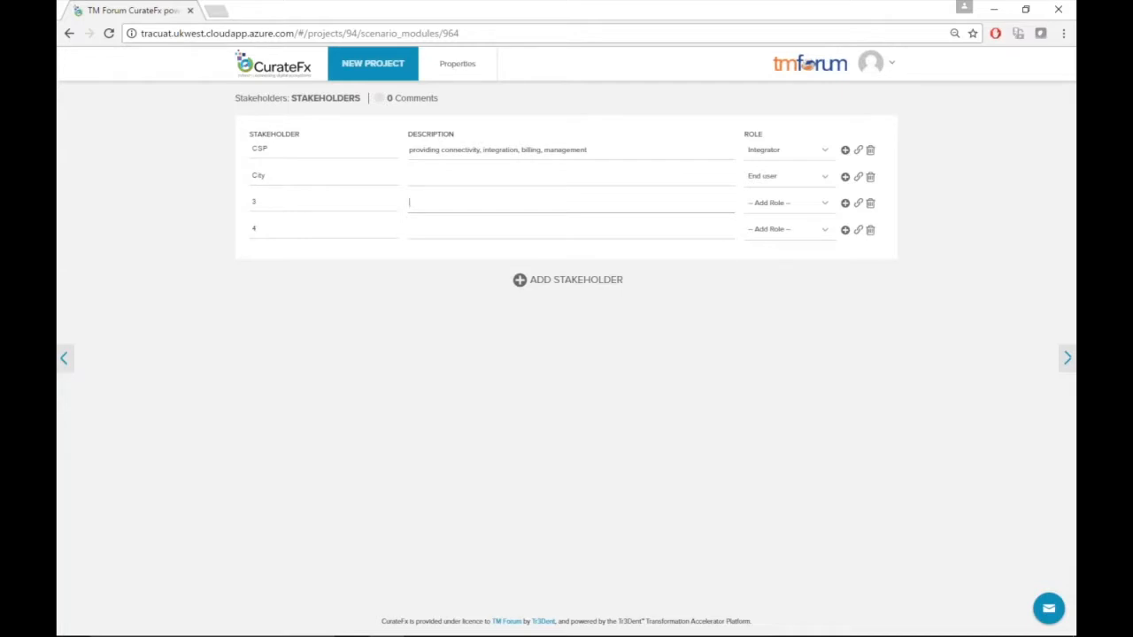
left_click(860, 180)
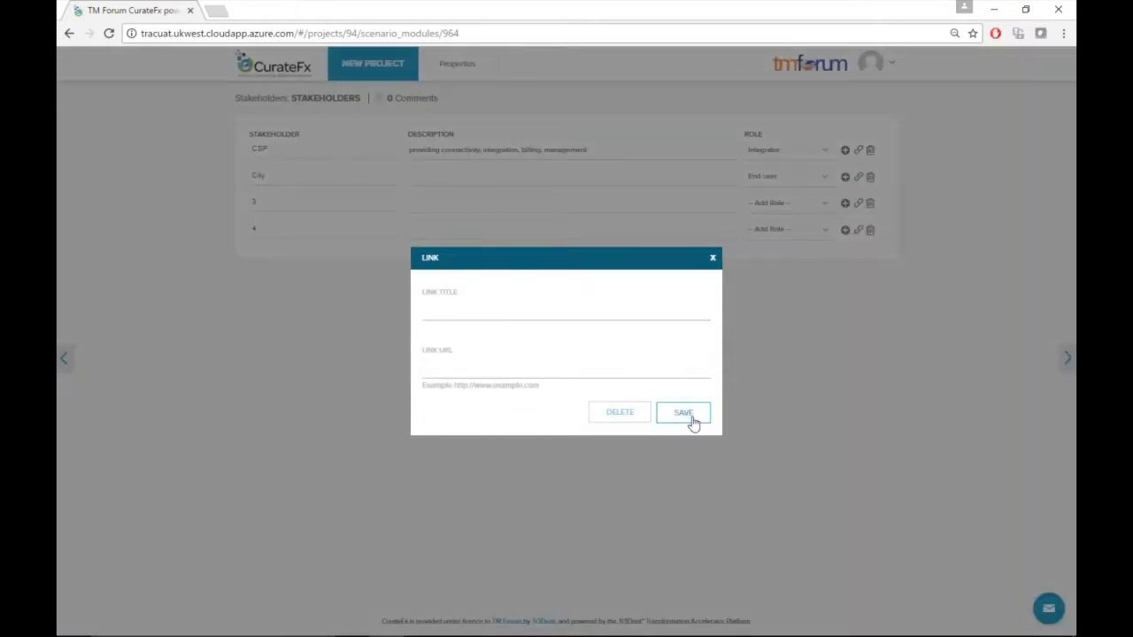
left_click(712, 257)
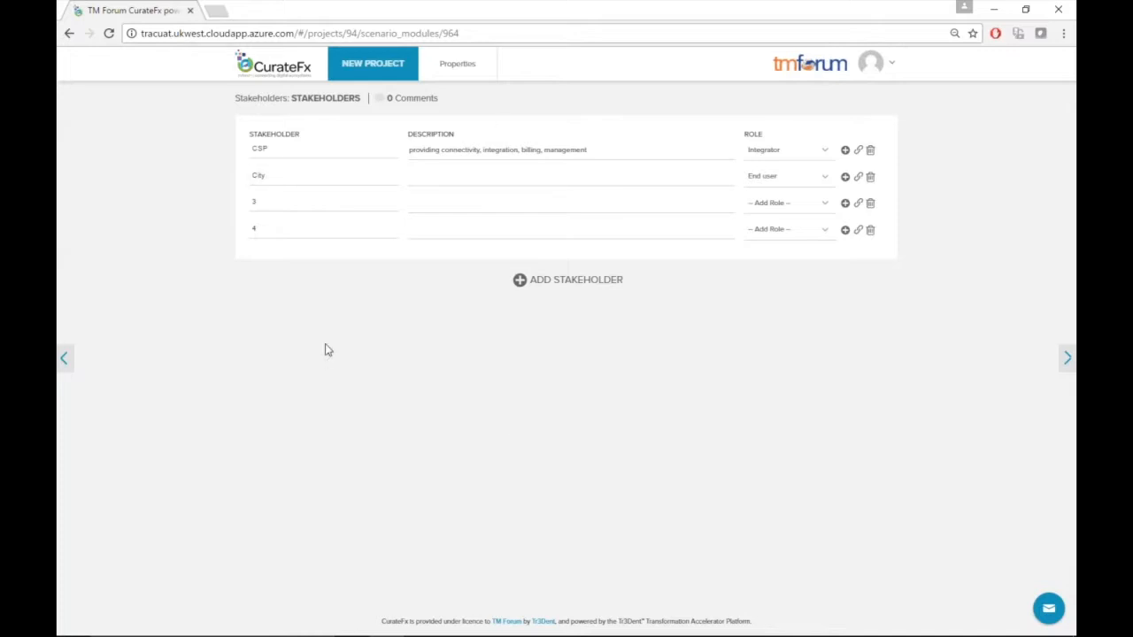
Return to the project overview and open the Drivers module
left_click(375, 63)
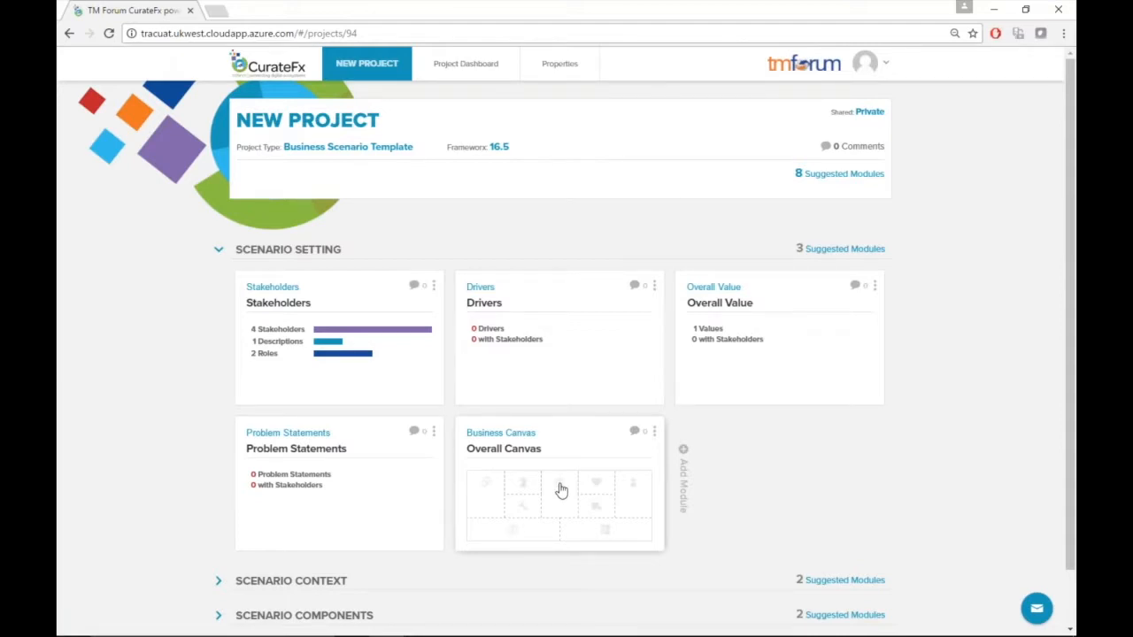
left_click(601, 348)
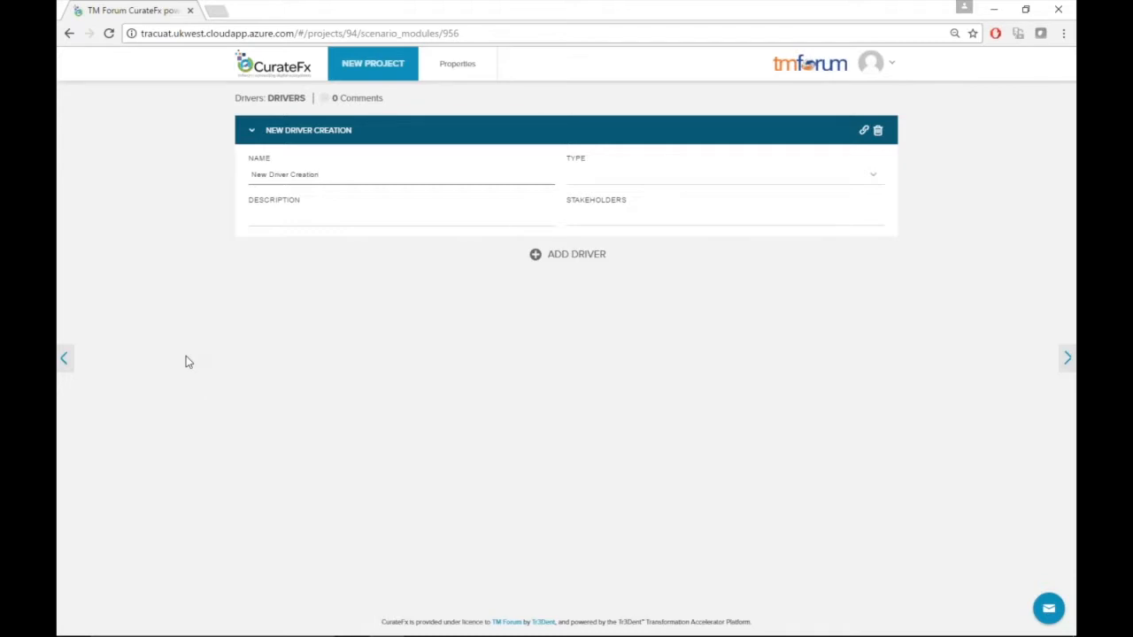
left_click(593, 182)
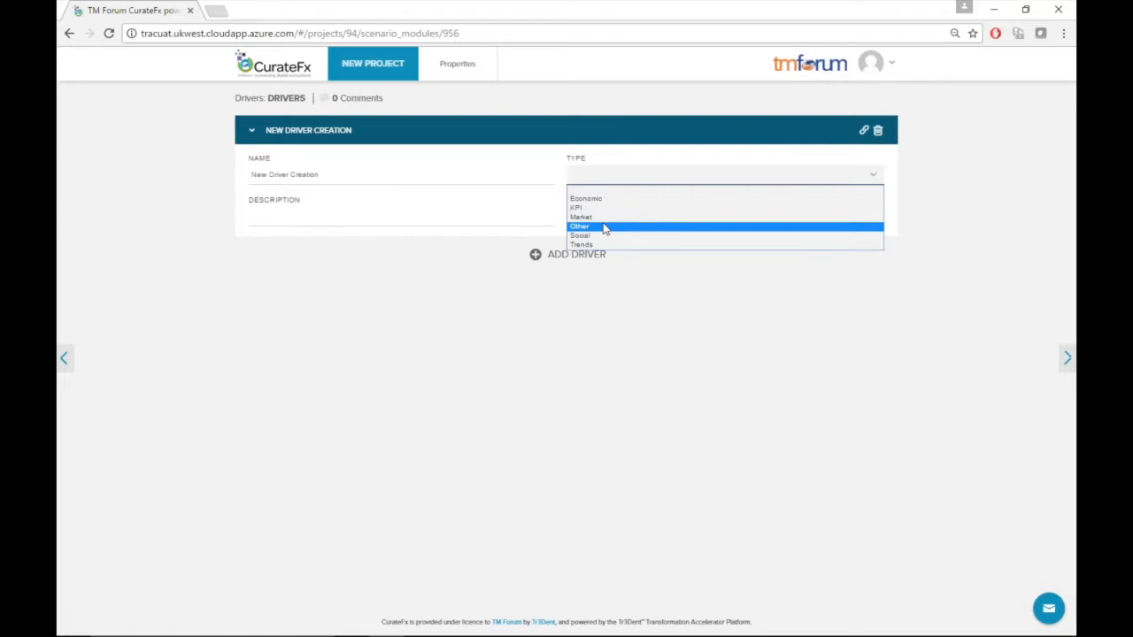
left_click(706, 335)
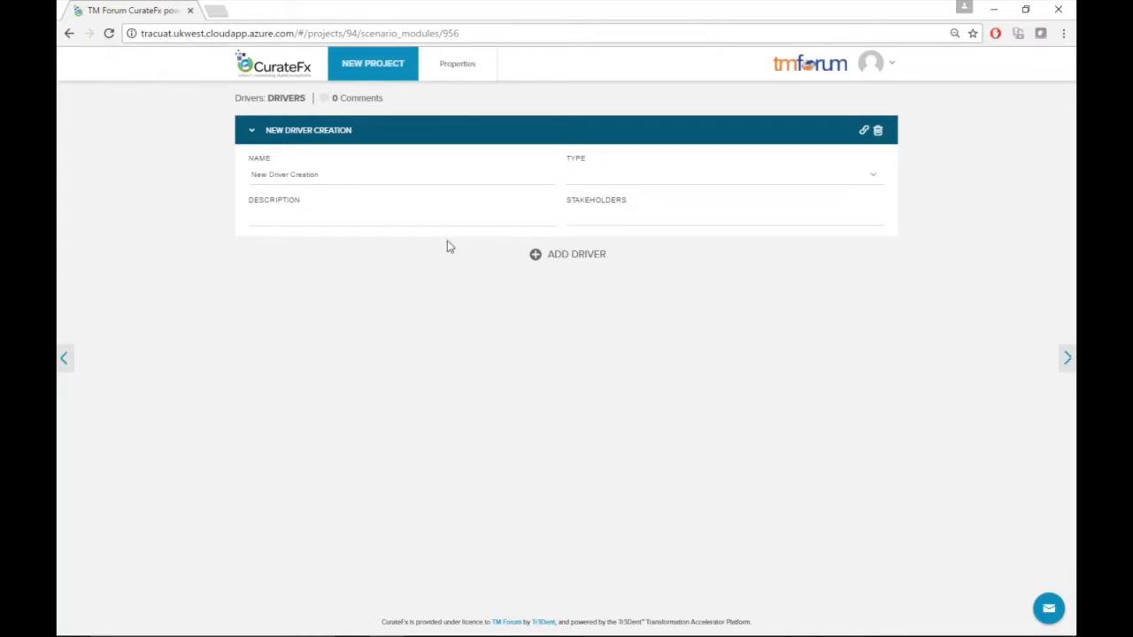
Rename the driver to new driver
left_click(336, 176)
left_click_drag(336, 176, 250, 174)
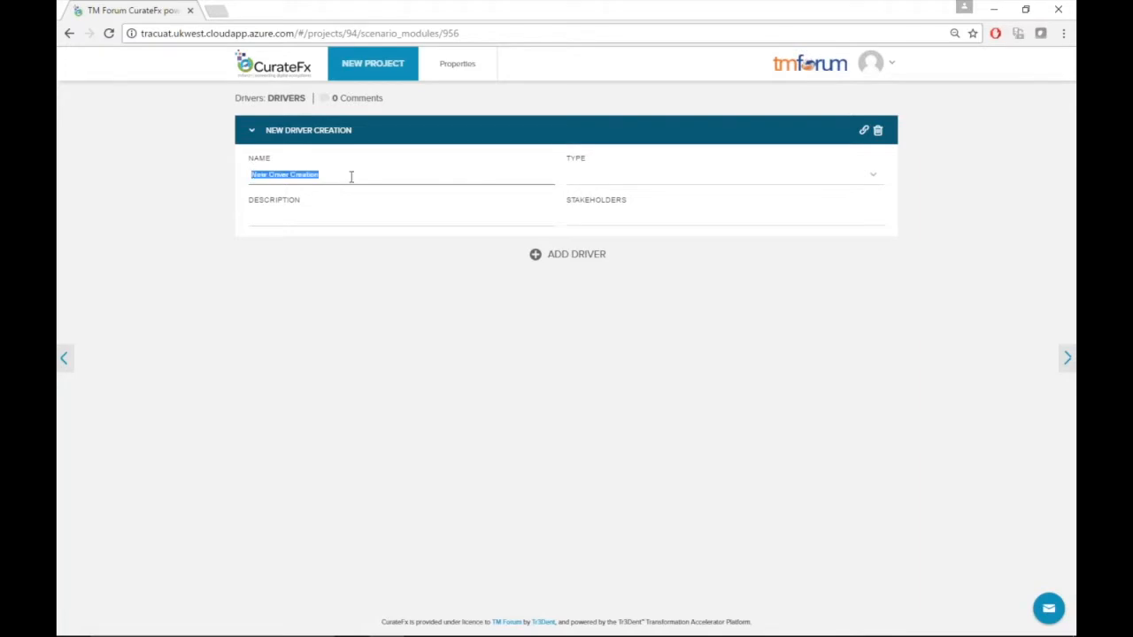
type("new driver")
left_click(306, 220)
Set the driver's type to Market
left_click(619, 176)
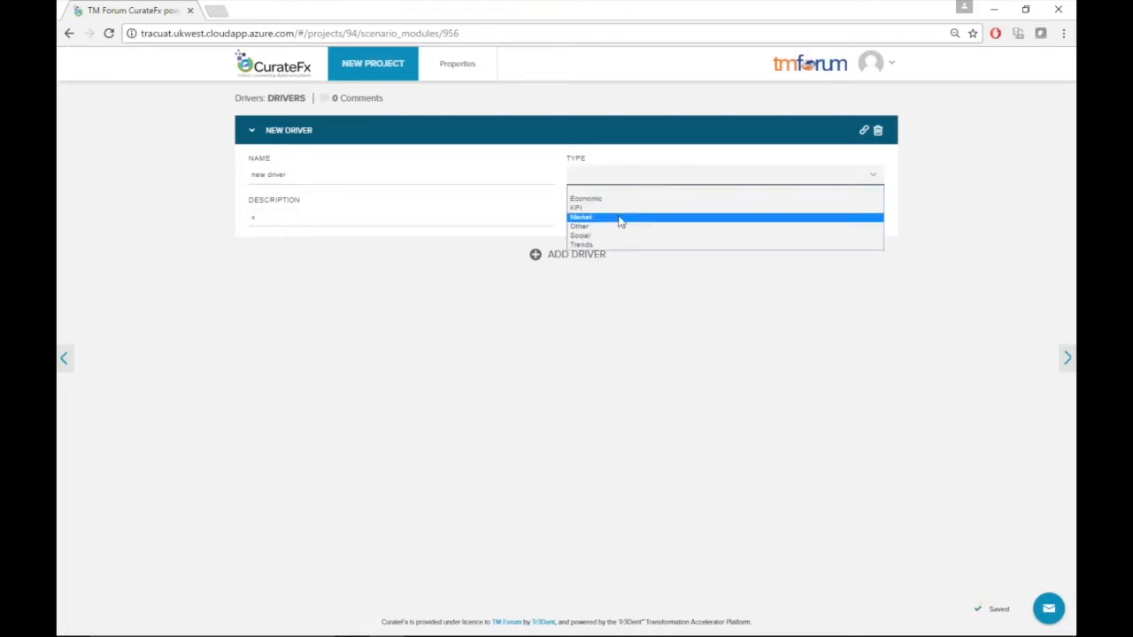
left_click(621, 221)
left_click(623, 221)
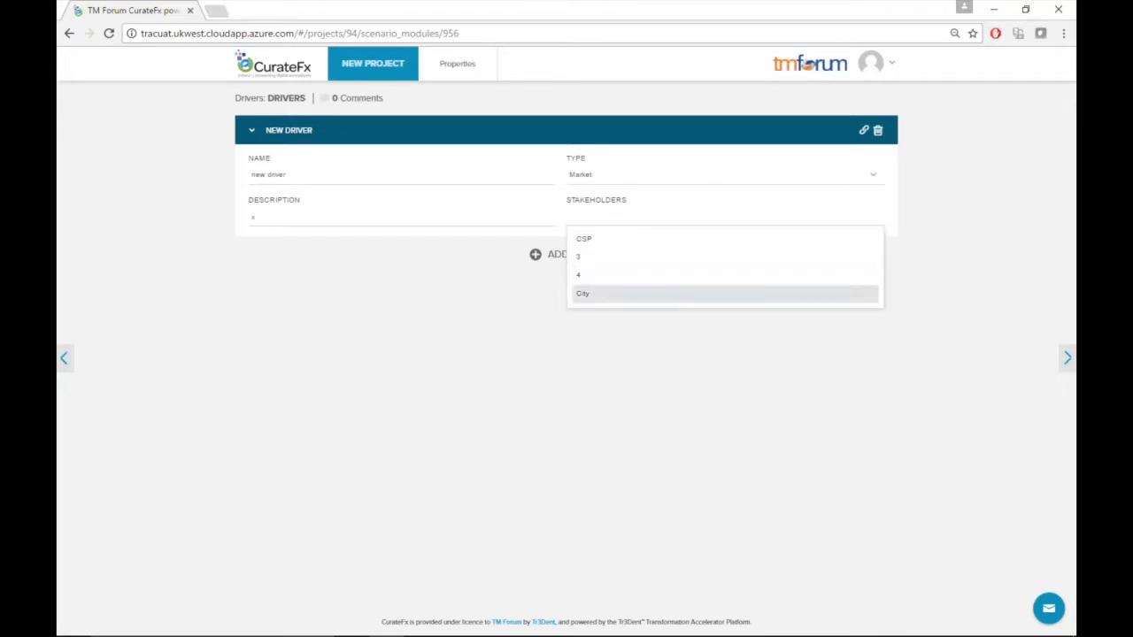
Assign the stakeholders CSP and 4 to the driver
left_click(607, 248)
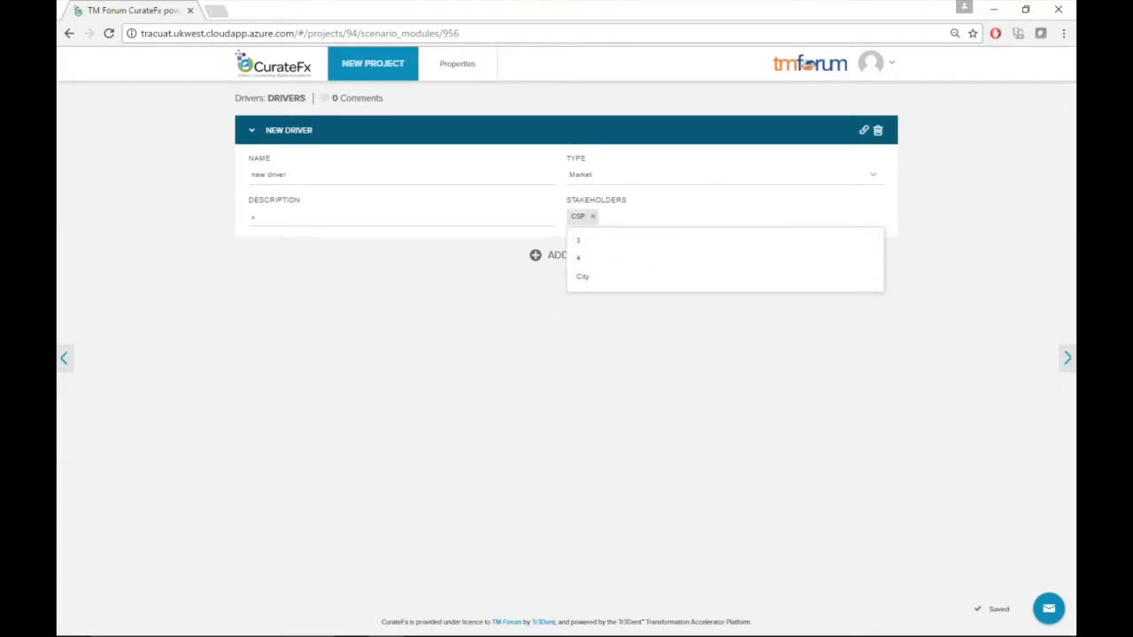
left_click(614, 257)
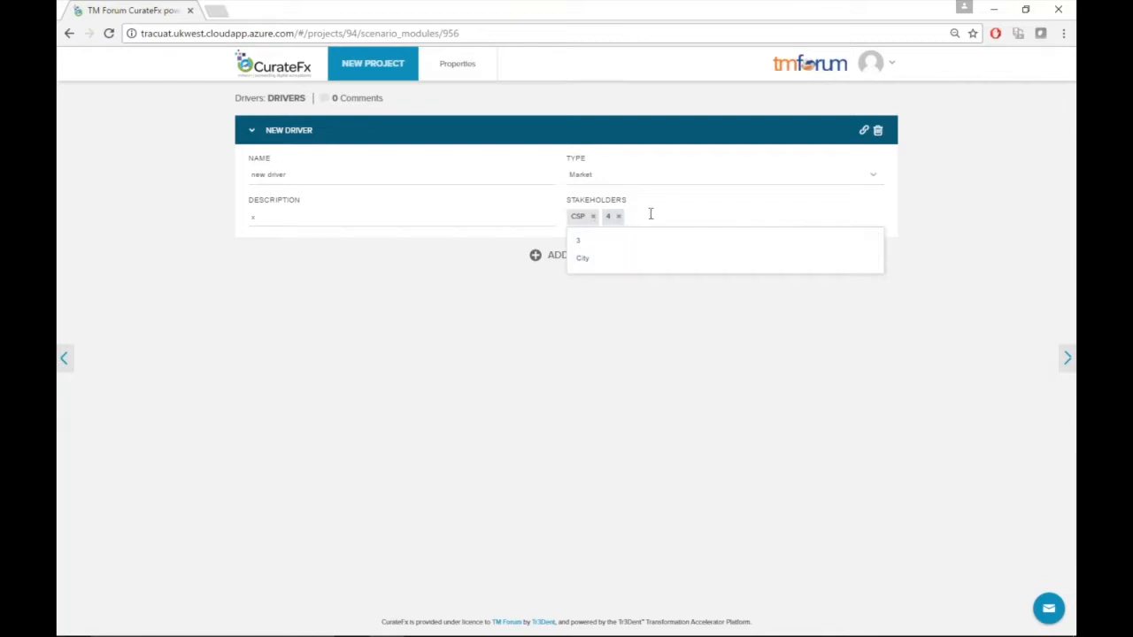
left_click(642, 342)
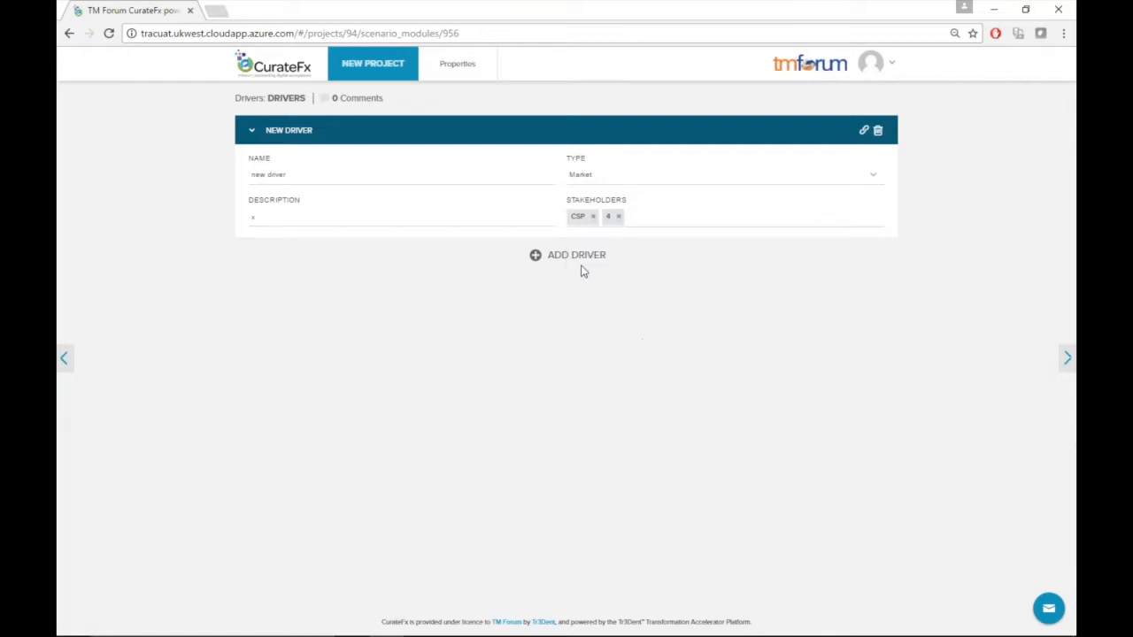
Add a second driver to the Drivers module
left_click(575, 257)
type("New Driver Creation")
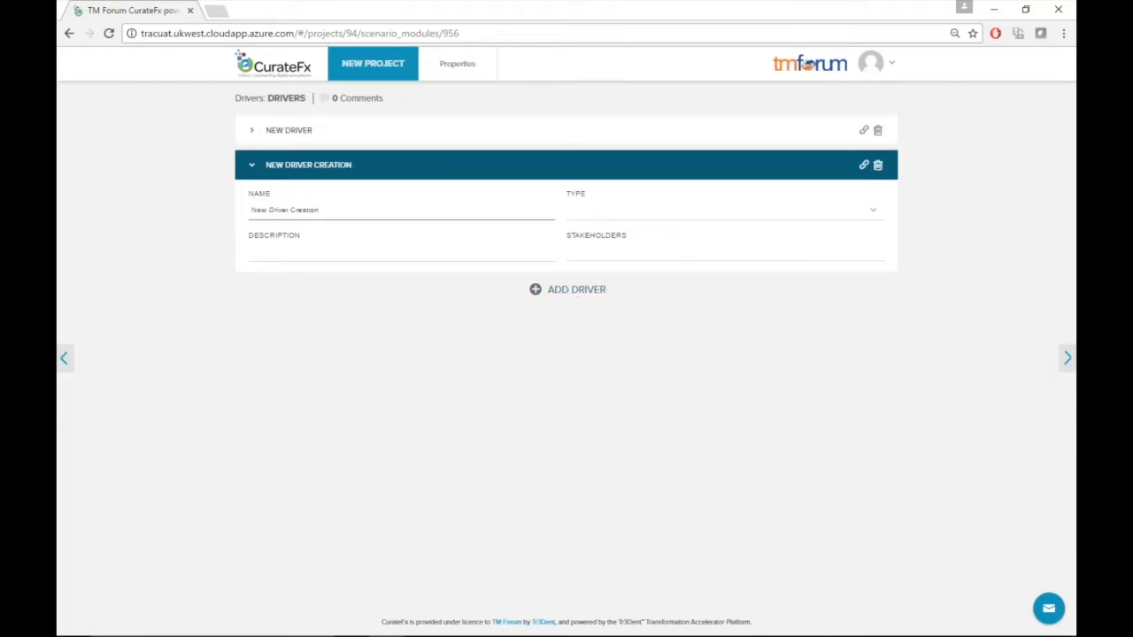
left_click(585, 290)
left_click_drag(578, 289, 546, 289)
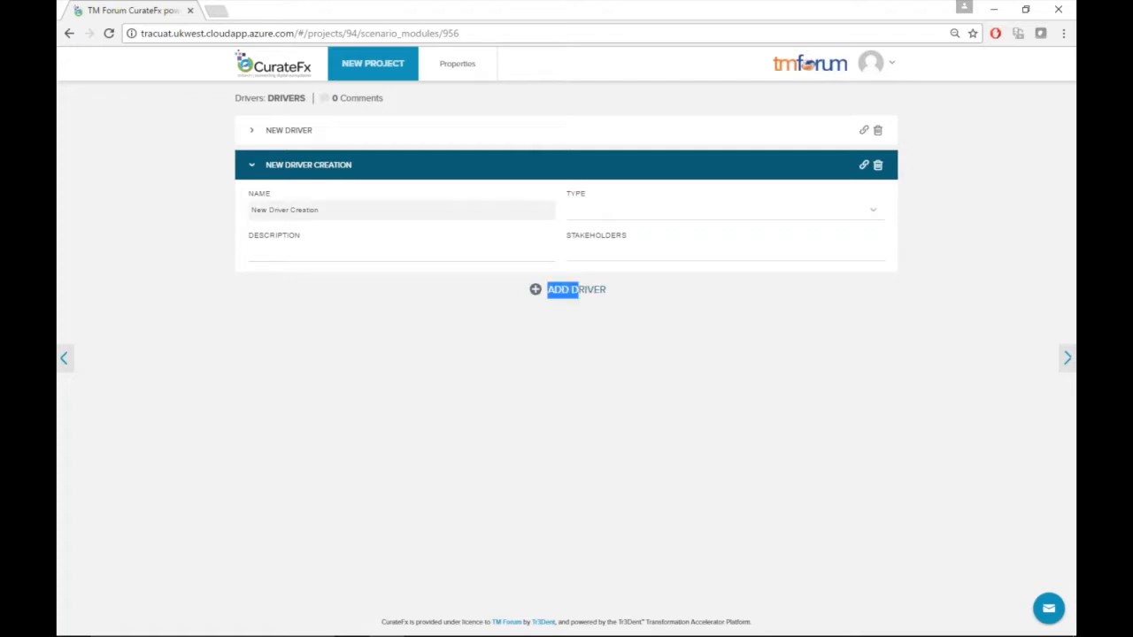
Collapse both driver entries in the list
left_click(252, 133)
left_click(252, 133)
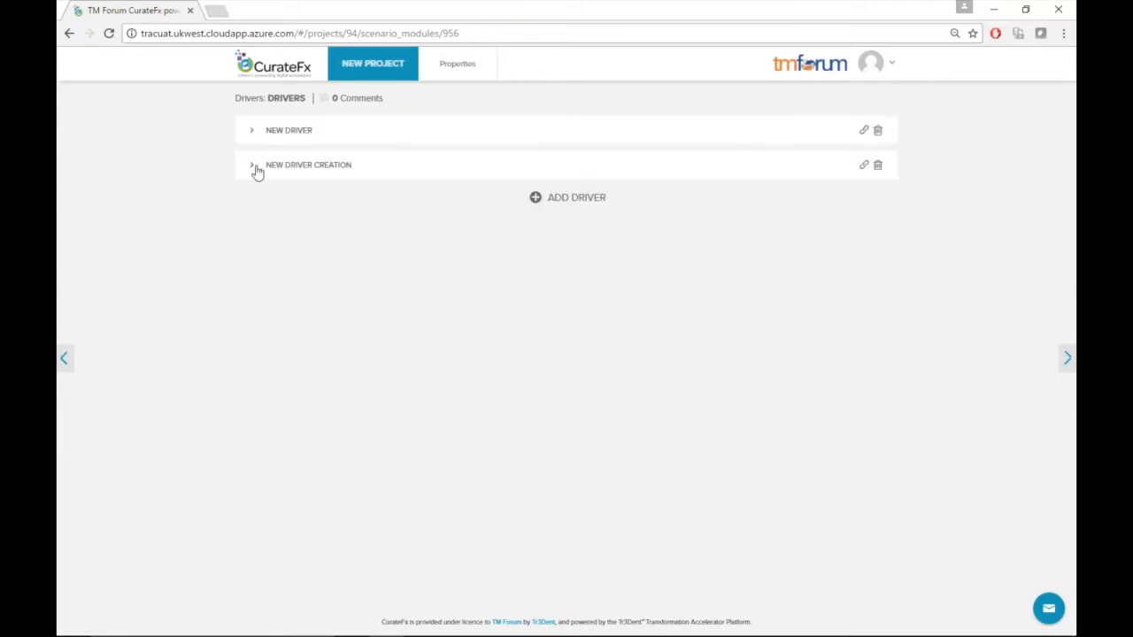
left_click(255, 170)
left_click(255, 170)
Open the Overall Value module from the project overview and rename the value to New markets
left_click(396, 75)
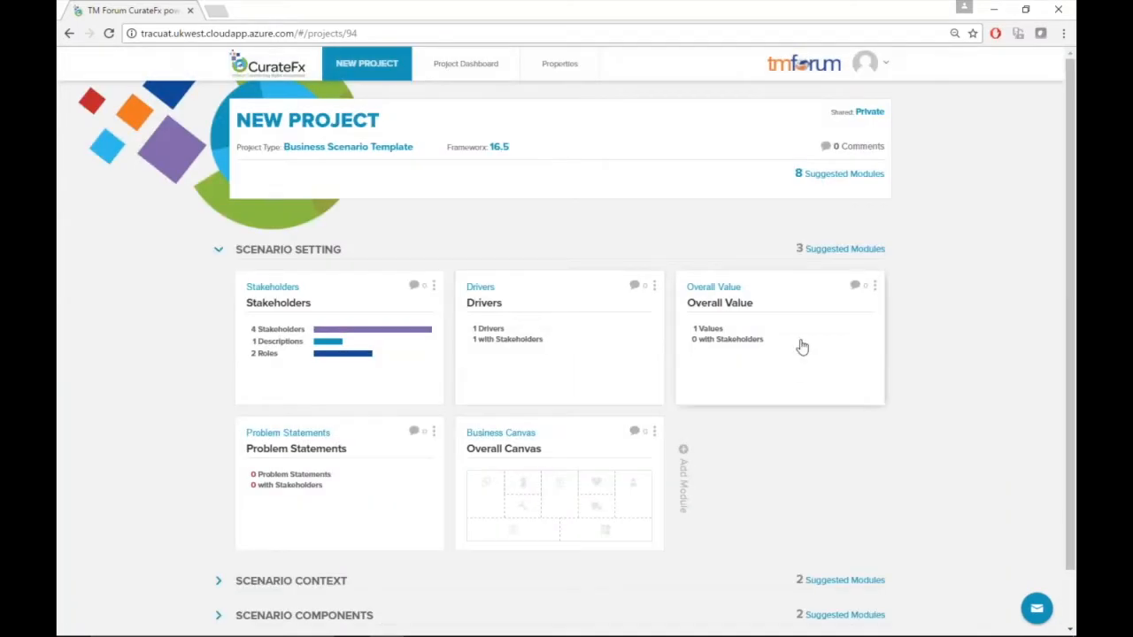
left_click(801, 346)
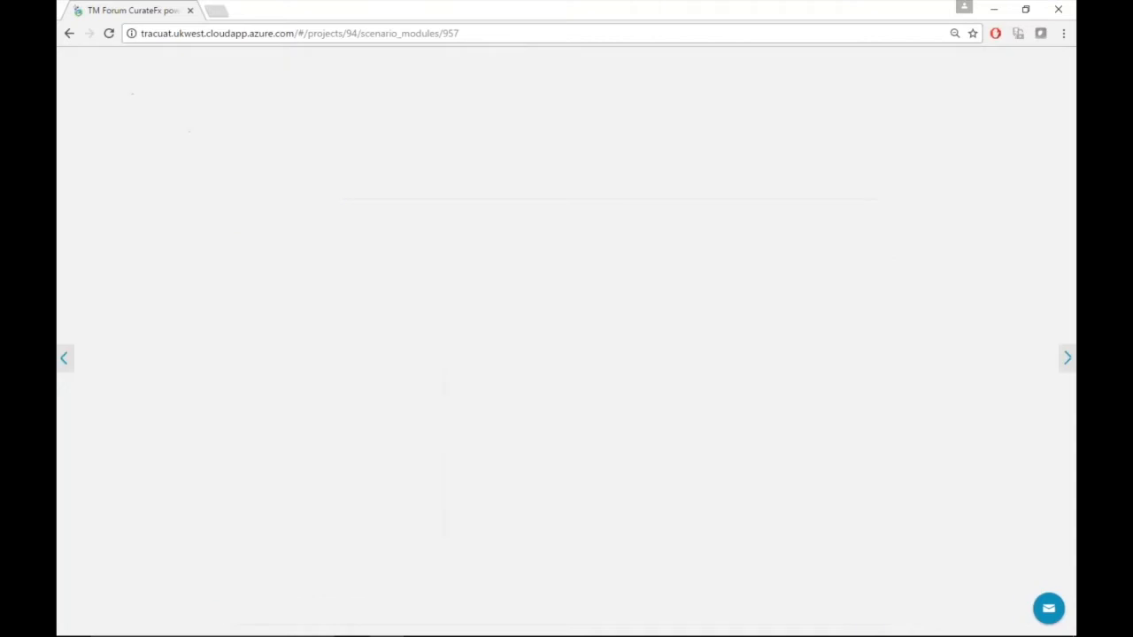
left_click(252, 131)
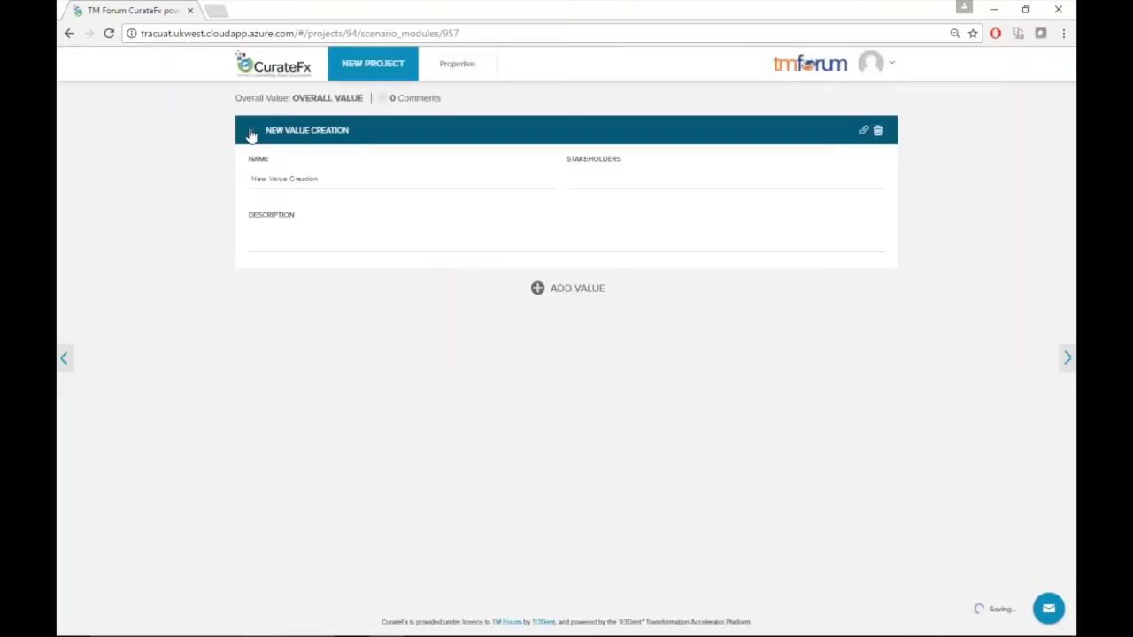
left_click(327, 179)
left_click_drag(353, 181, 251, 177)
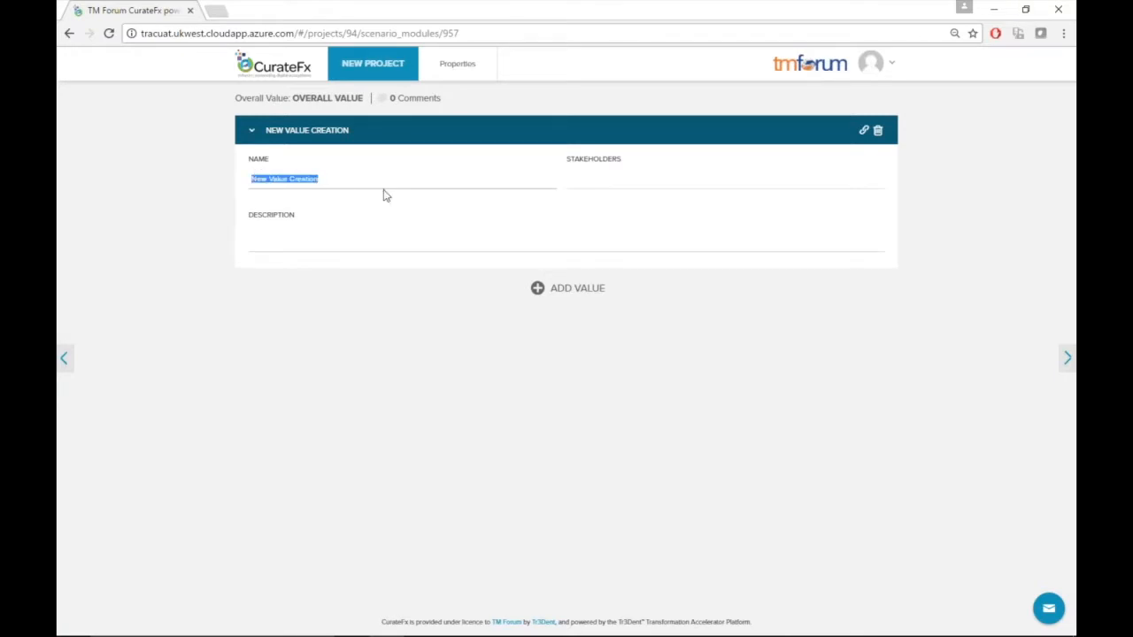
type("New markets")
Assign the CSP stakeholder to the New markets value
left_click(592, 175)
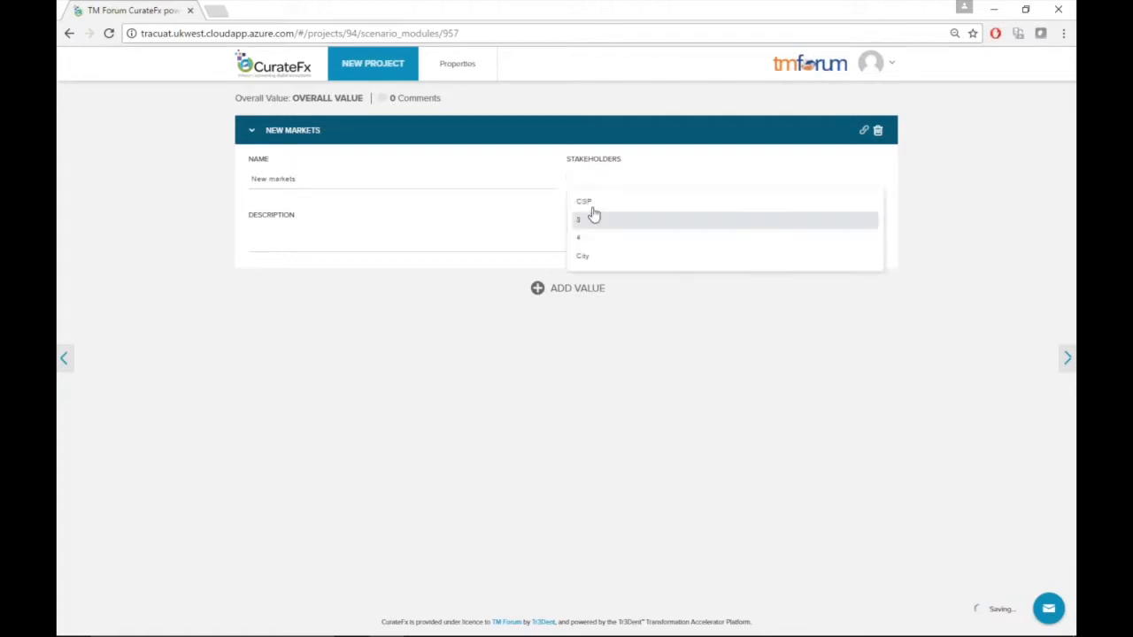
left_click(587, 204)
left_click(332, 235)
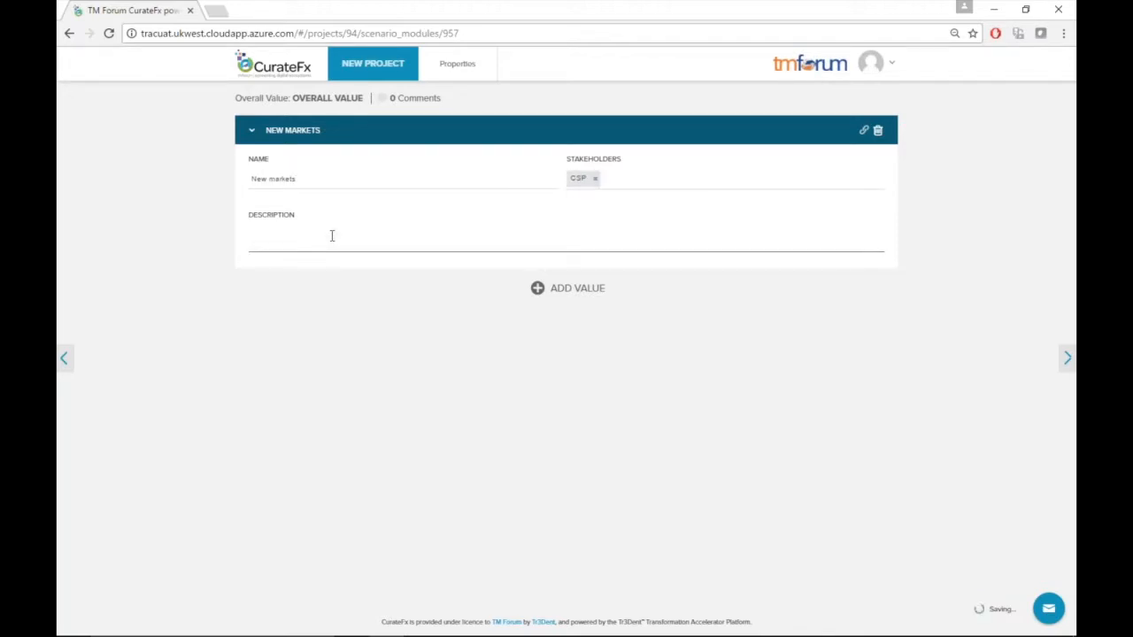
Describe the New markets value as "getting to digital services in new verticals"
type("getting to digital services in new verticals")
Add a second value named "better experience for citizens" and assign the City stakeholder to it
left_click(552, 292)
left_click(590, 342)
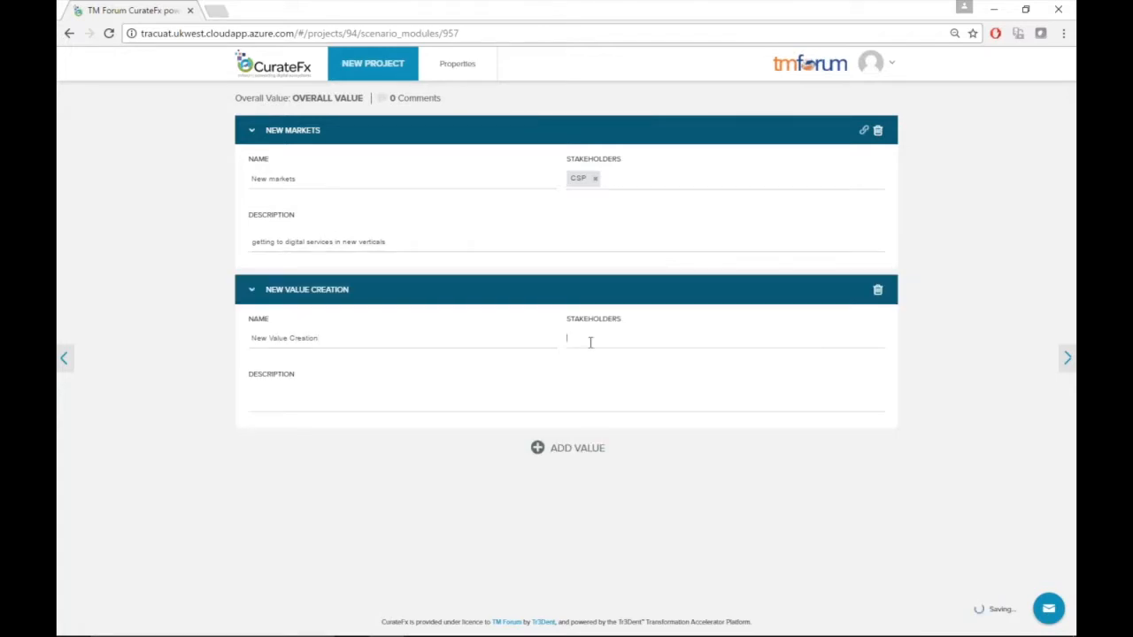
left_click(662, 420)
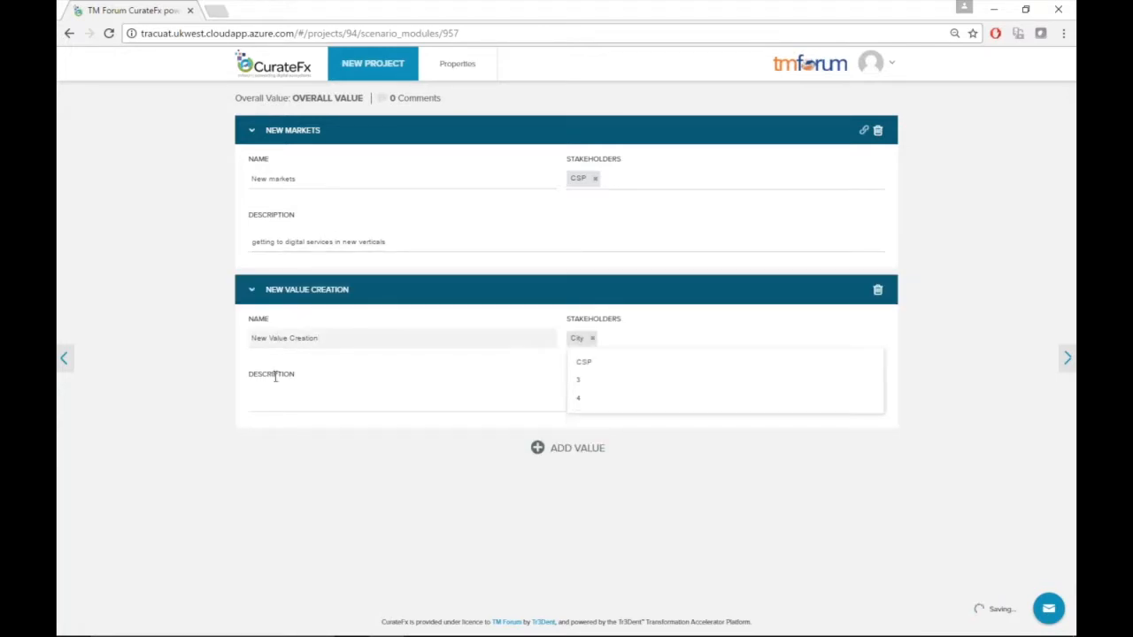
left_click_drag(319, 338, 242, 337)
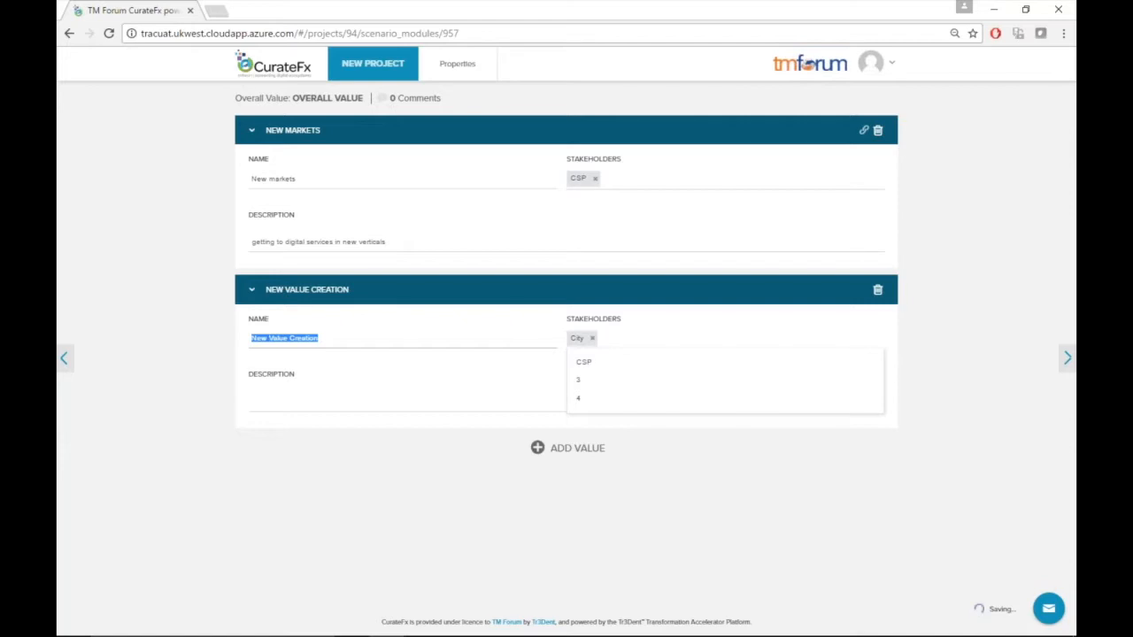
type("bett")
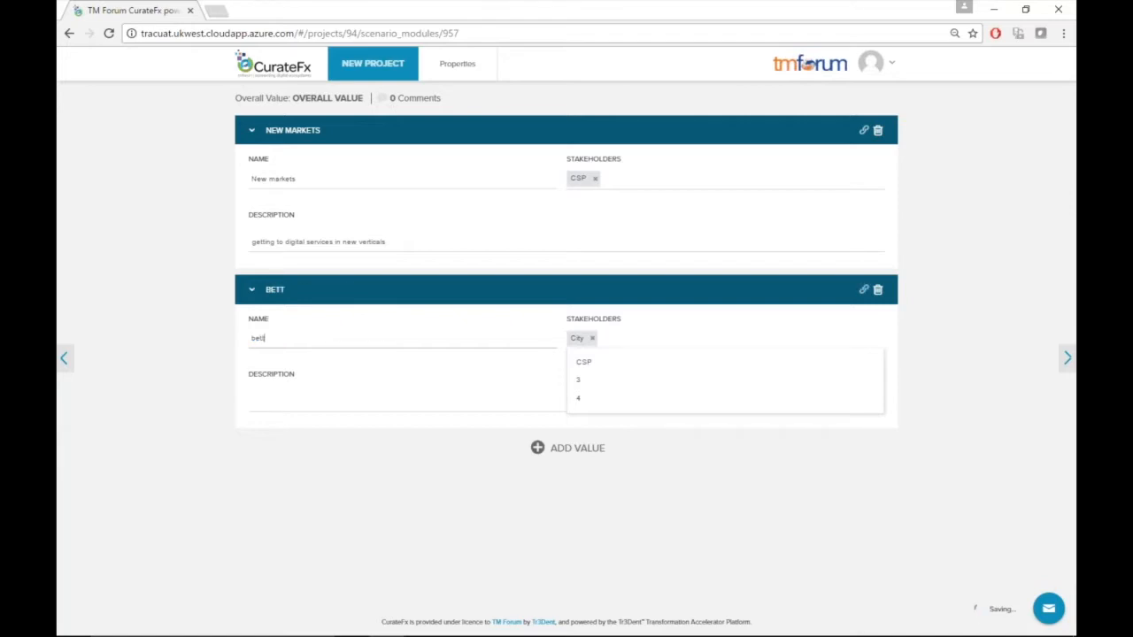
type("er experience")
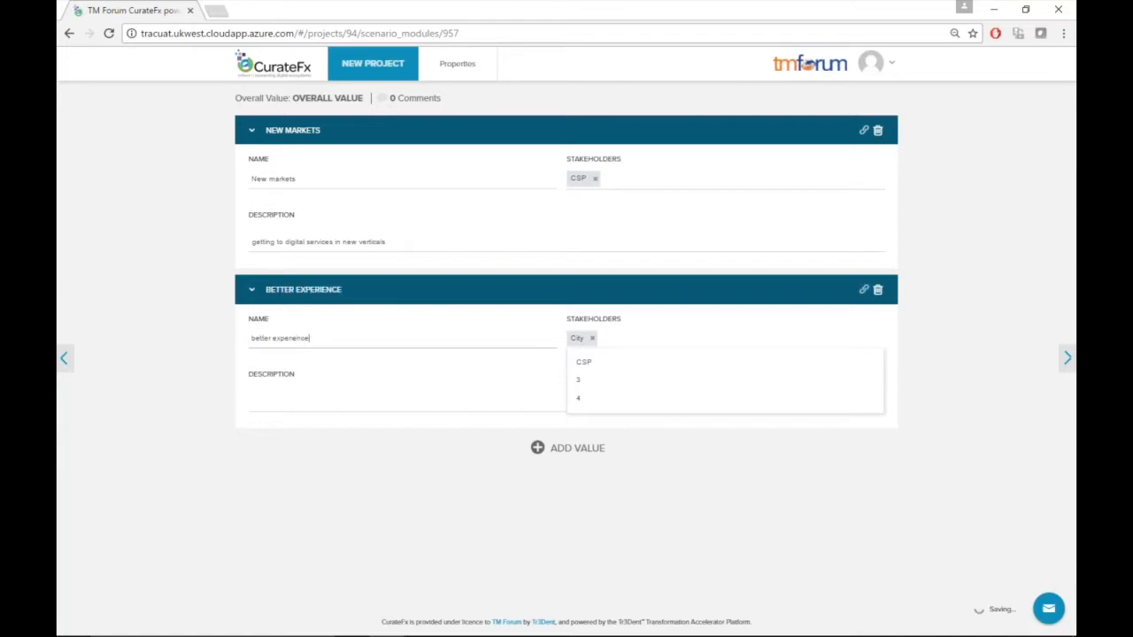
type(" for citizens")
Add a third value named "increase profitability" and assign the CSP stakeholder to it
left_click(538, 450)
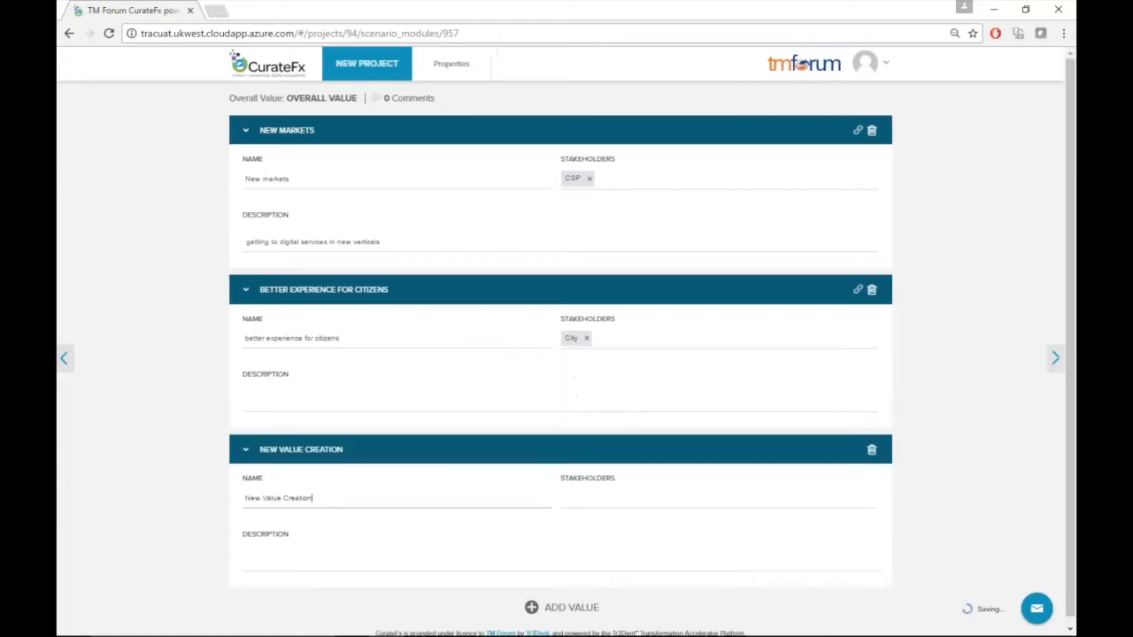
left_click_drag(314, 500, 221, 499)
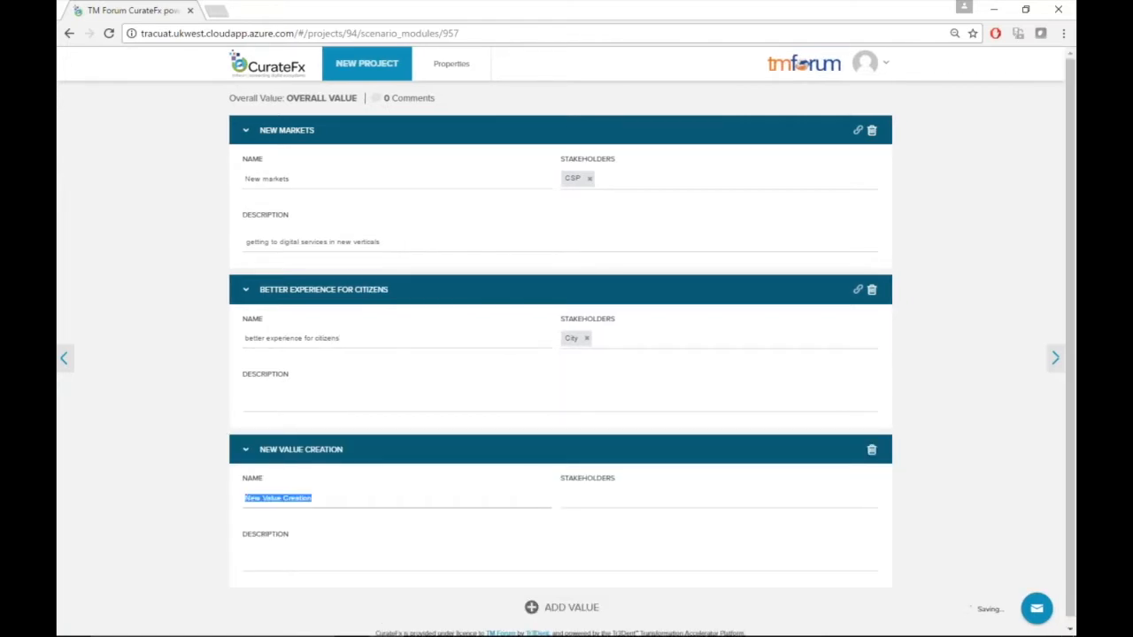
type("in")
key("BackSpace")
type("ncrease profitability")
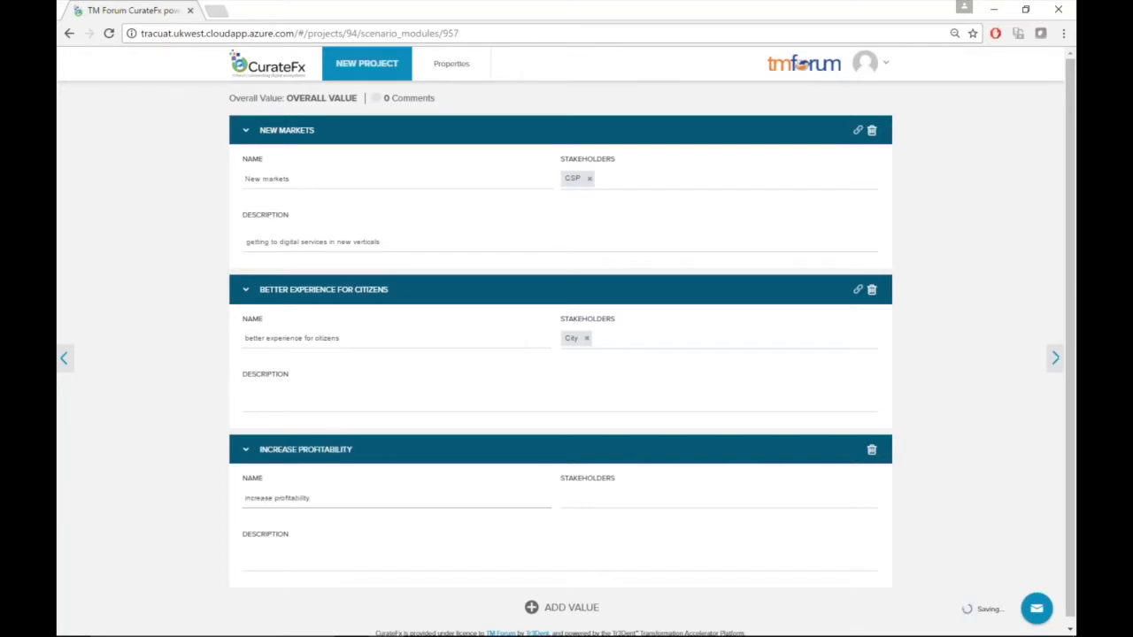
left_click(645, 498)
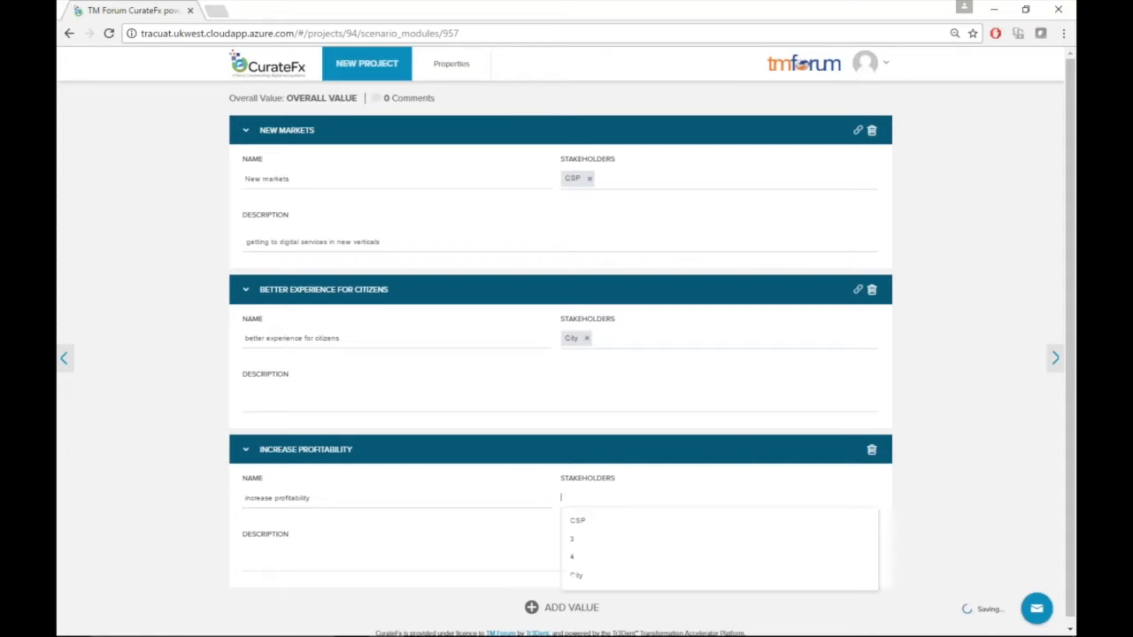
left_click(605, 522)
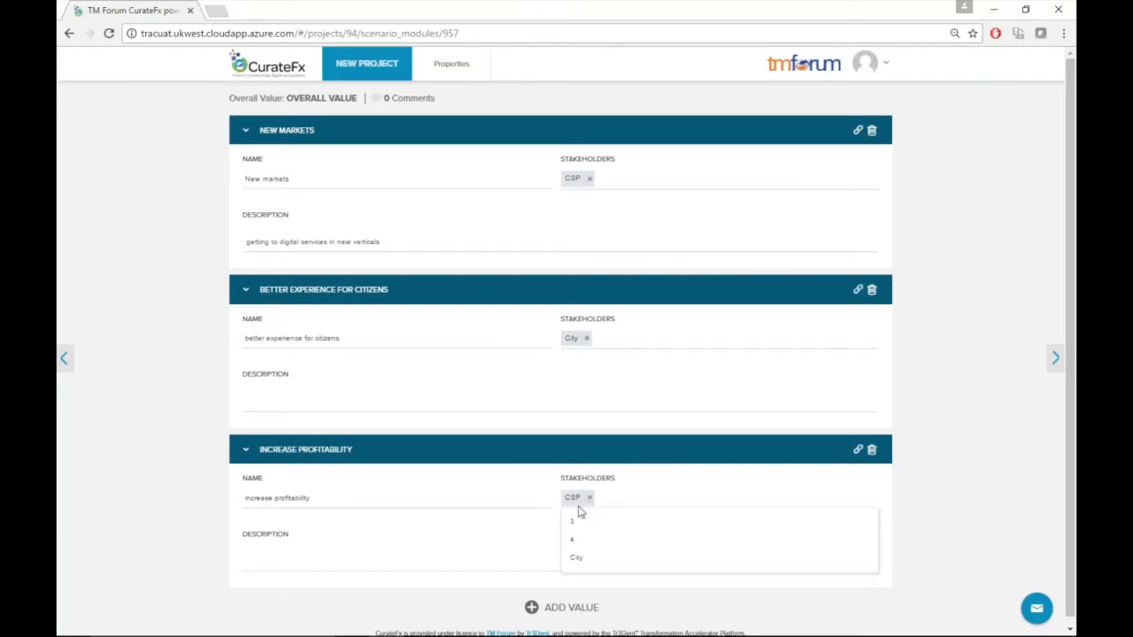
Open the Problem Statements module from the project overview and set the first statement's stakeholder to CSP
left_click(387, 67)
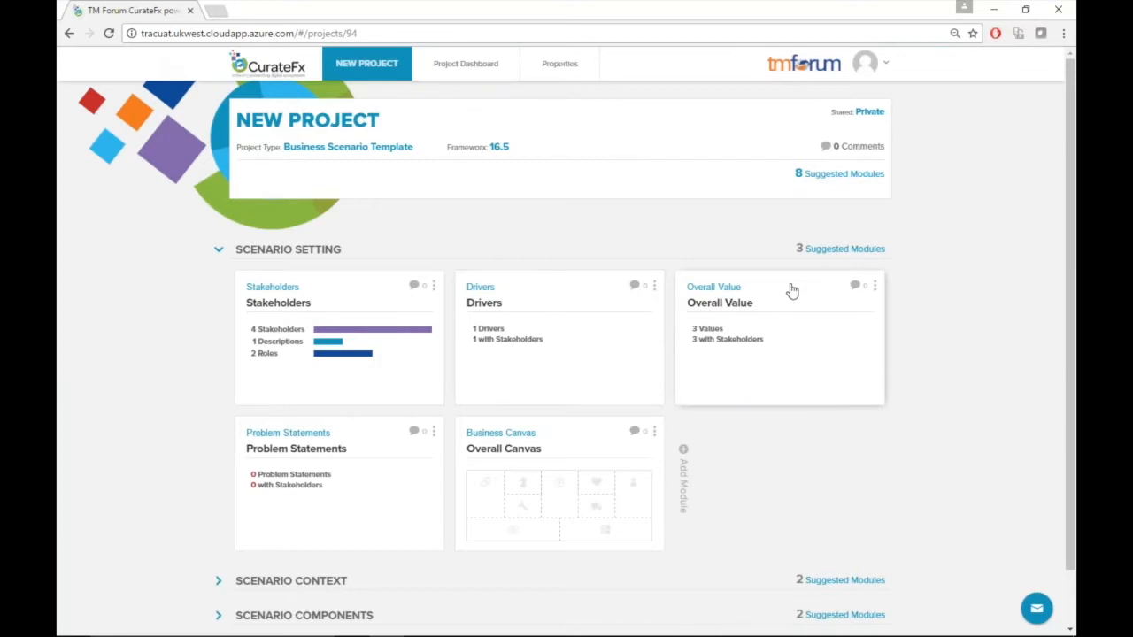
left_click(361, 478)
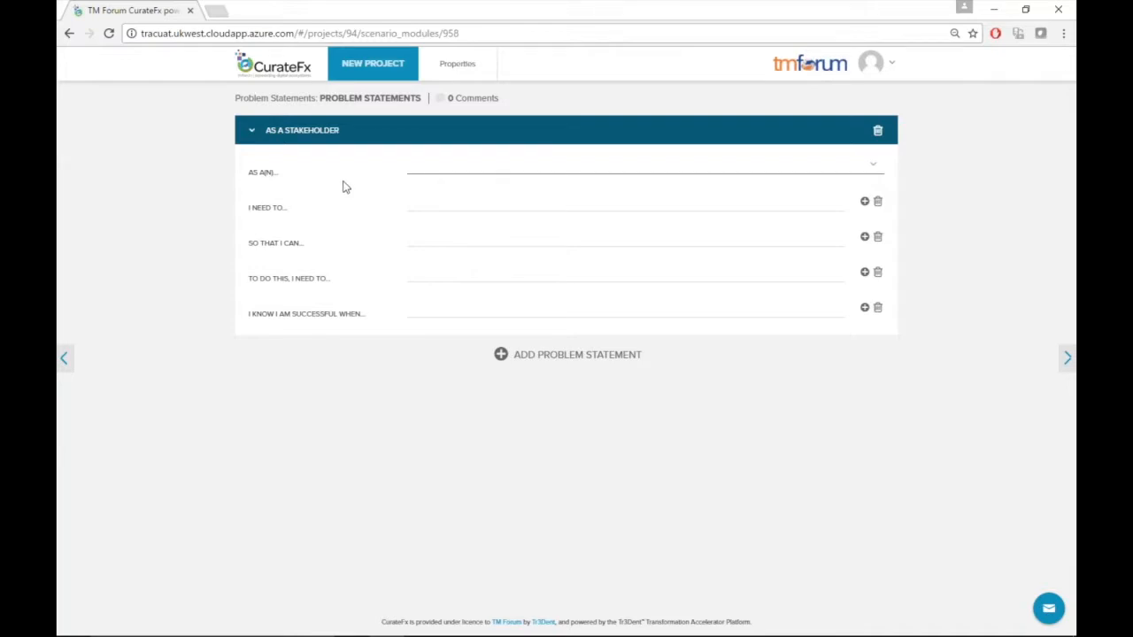
left_click(417, 168)
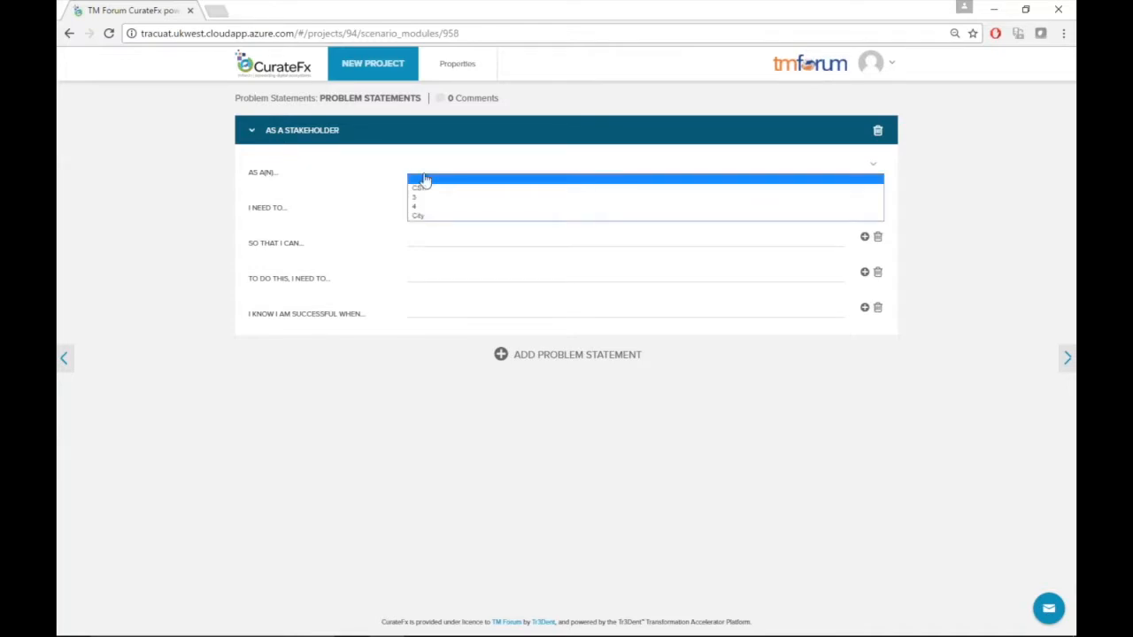
left_click(424, 181)
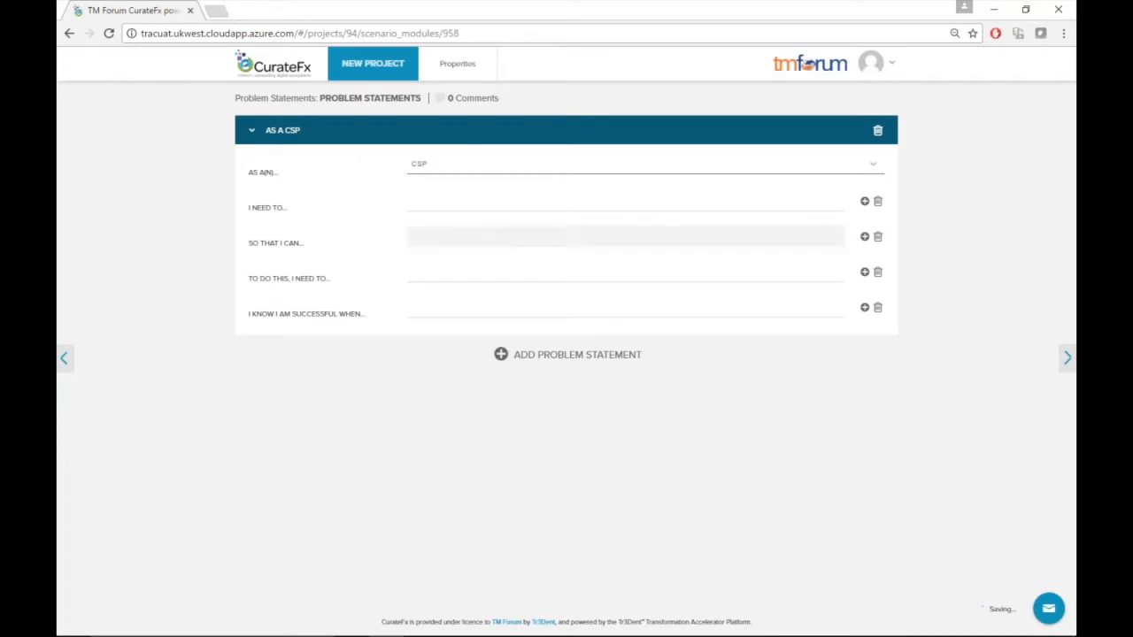
Add an extra line to the "I need to" and "So that I can" fields of the CSP problem statement
left_click(435, 207)
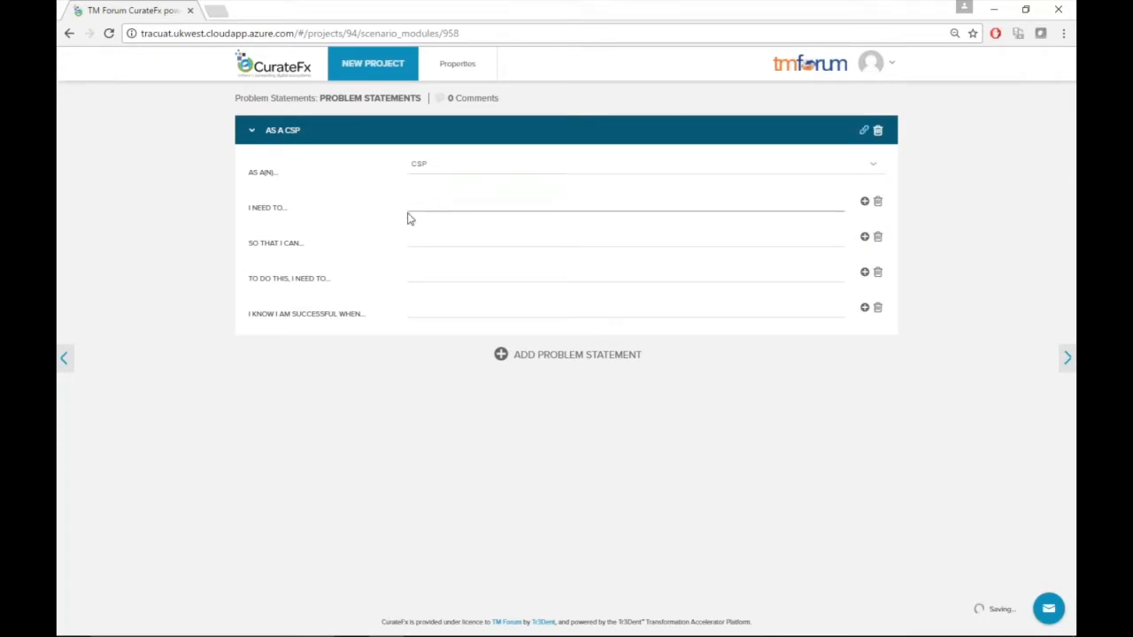
left_click(435, 238)
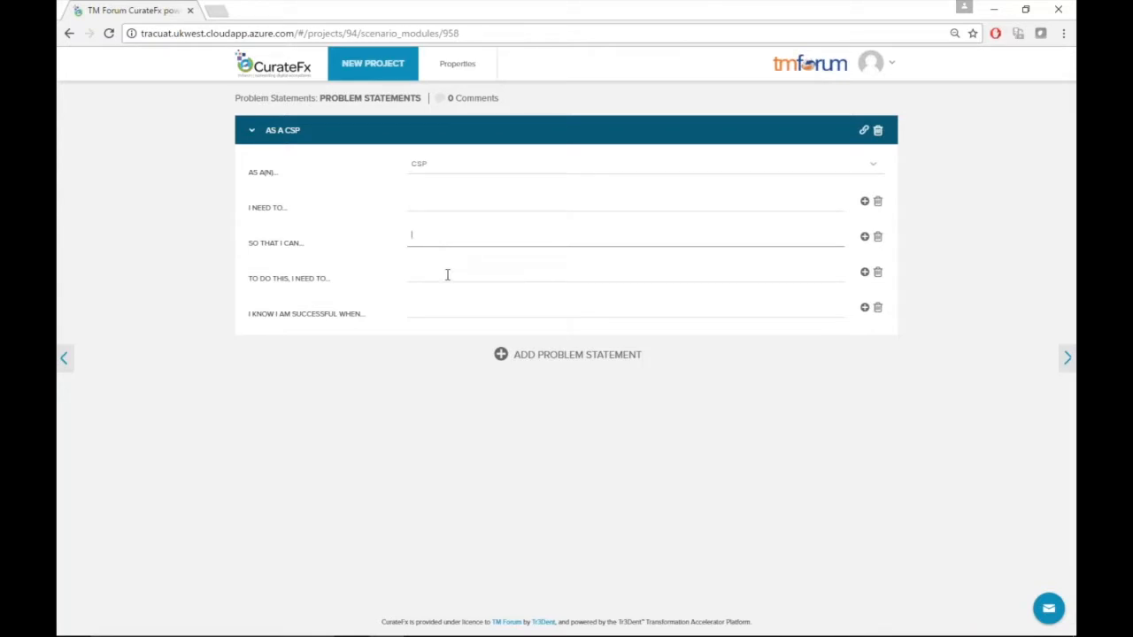
left_click(431, 280)
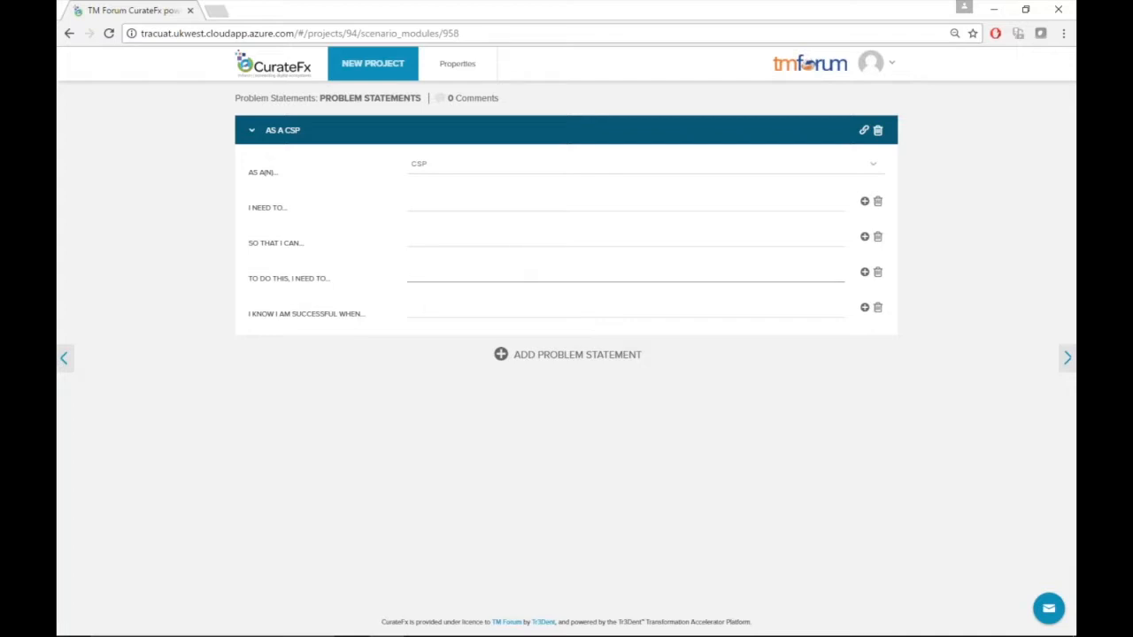
left_click(426, 312)
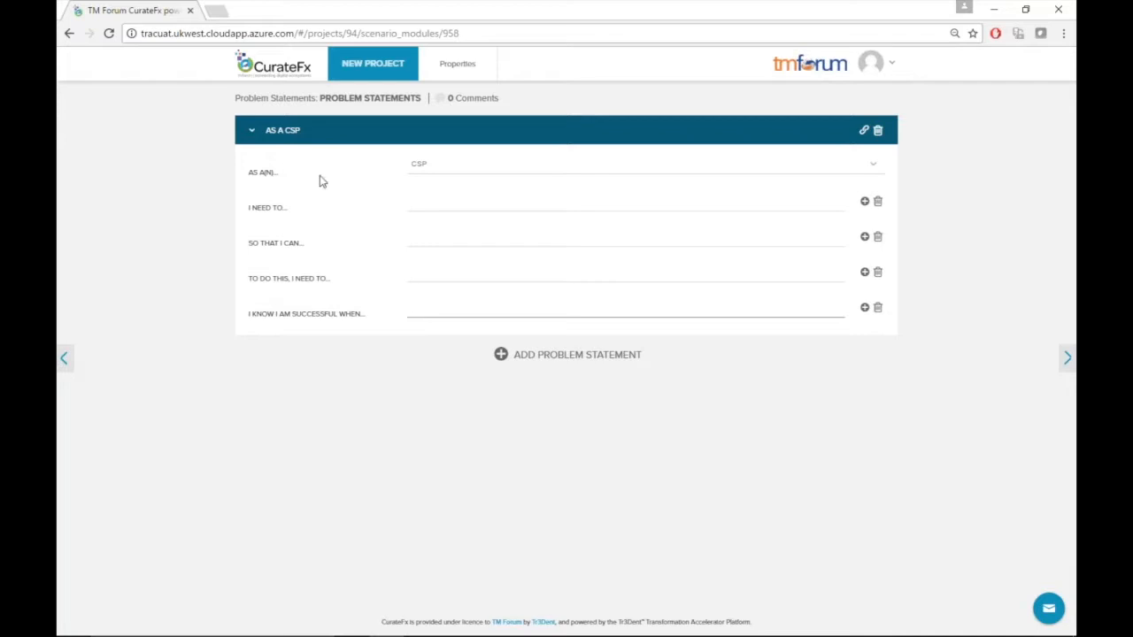
left_click(865, 203)
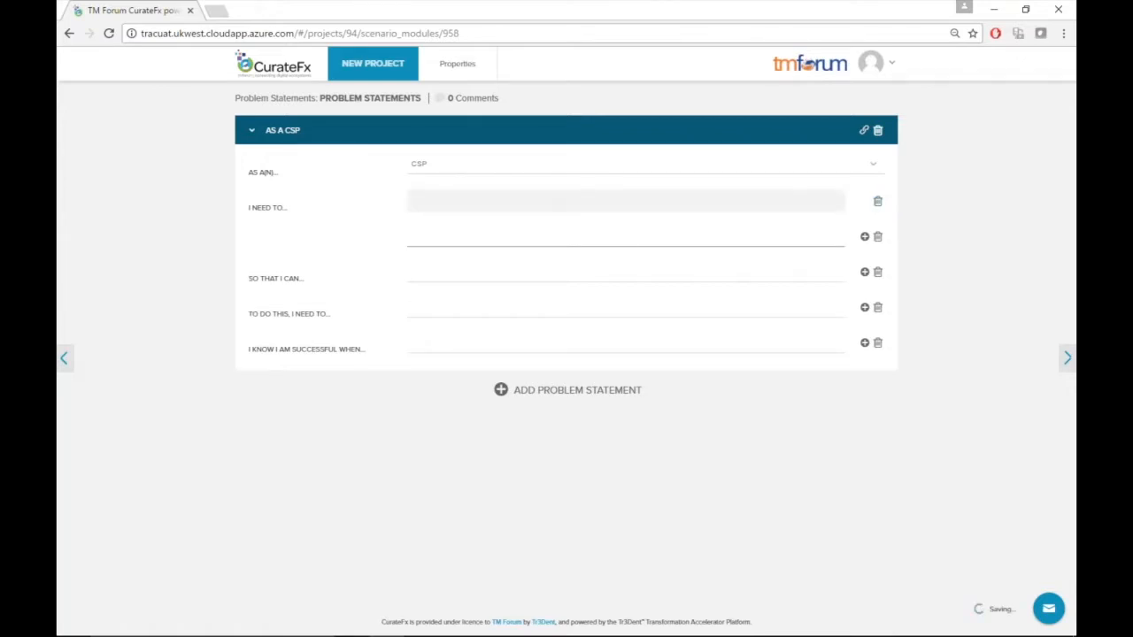
left_click(865, 271)
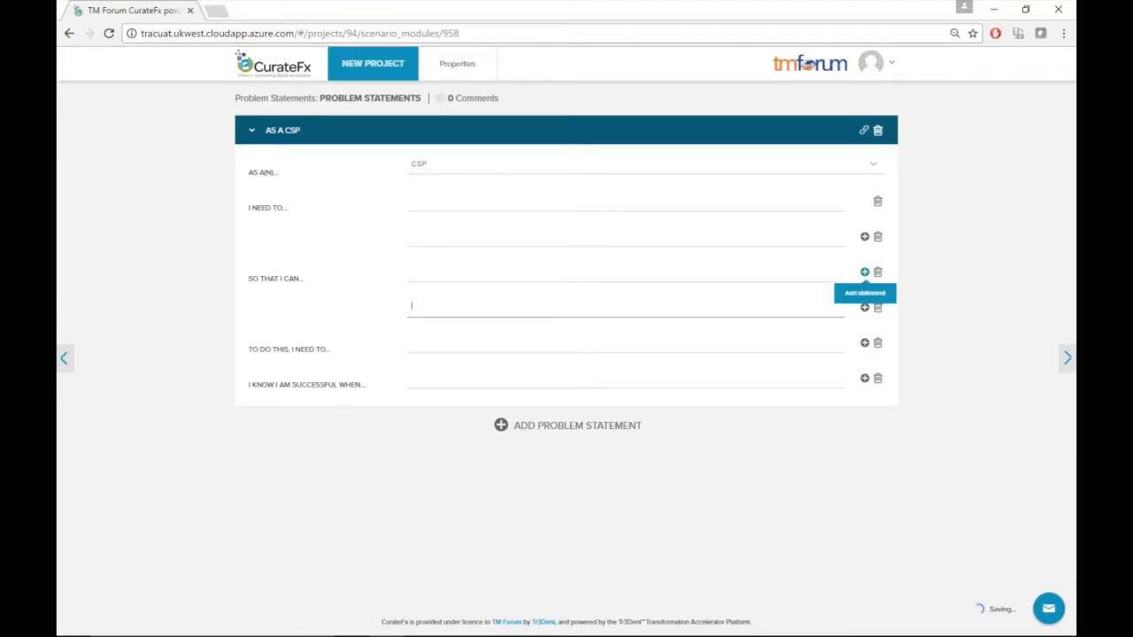
Add a second problem statement below the CSP one
left_click(549, 427)
scroll(451, 526, "down", 1)
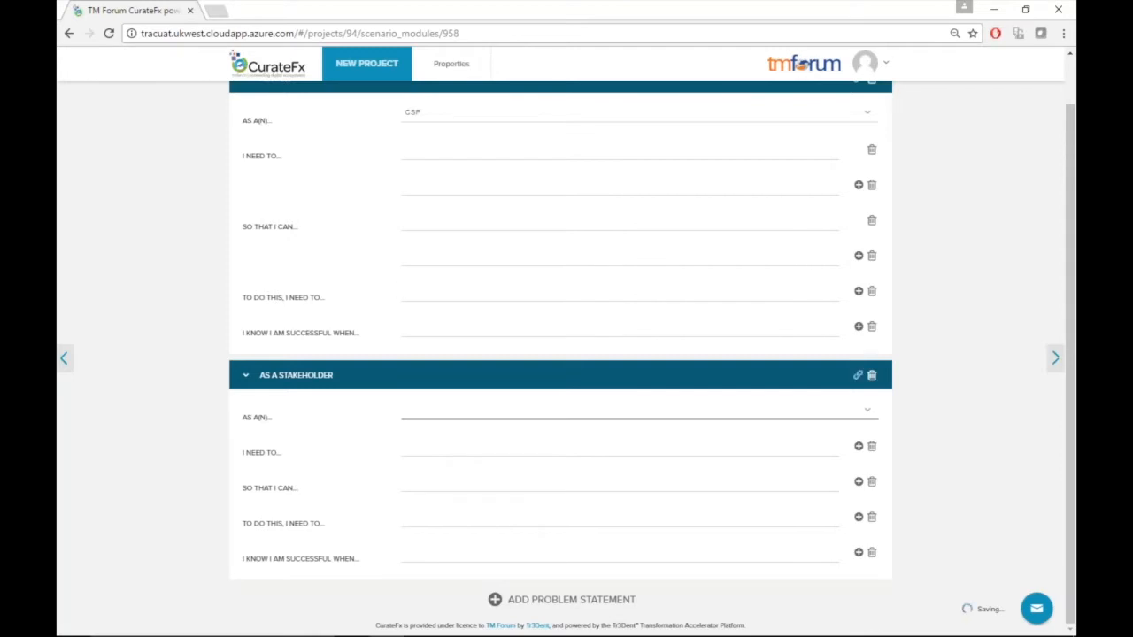
left_click(639, 410)
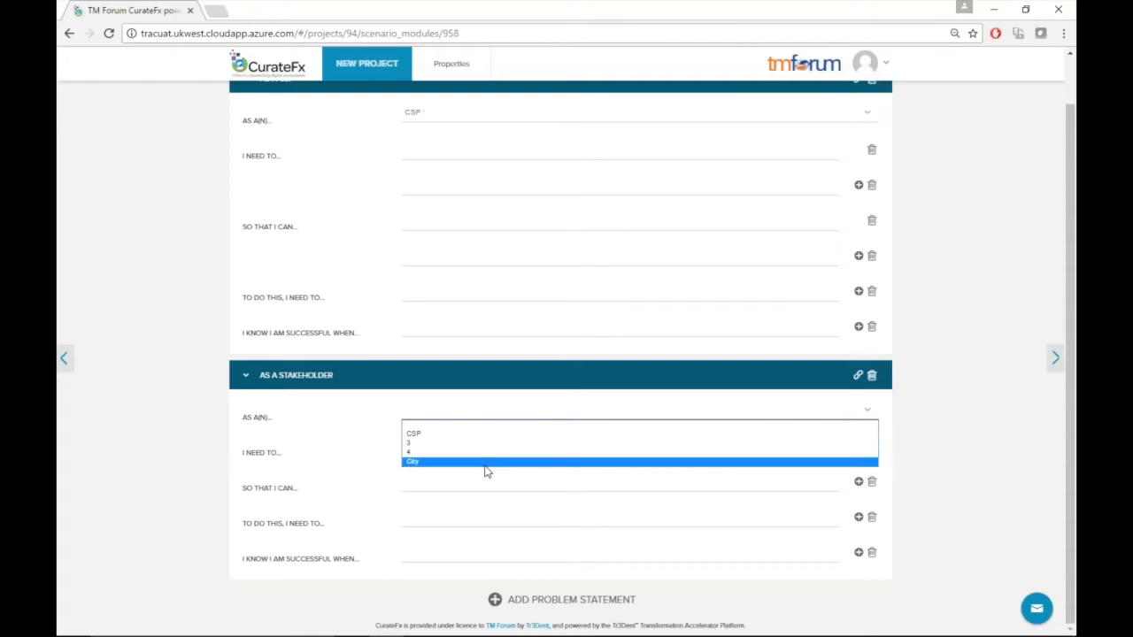
left_click(176, 447)
scroll(168, 451, "up", 1)
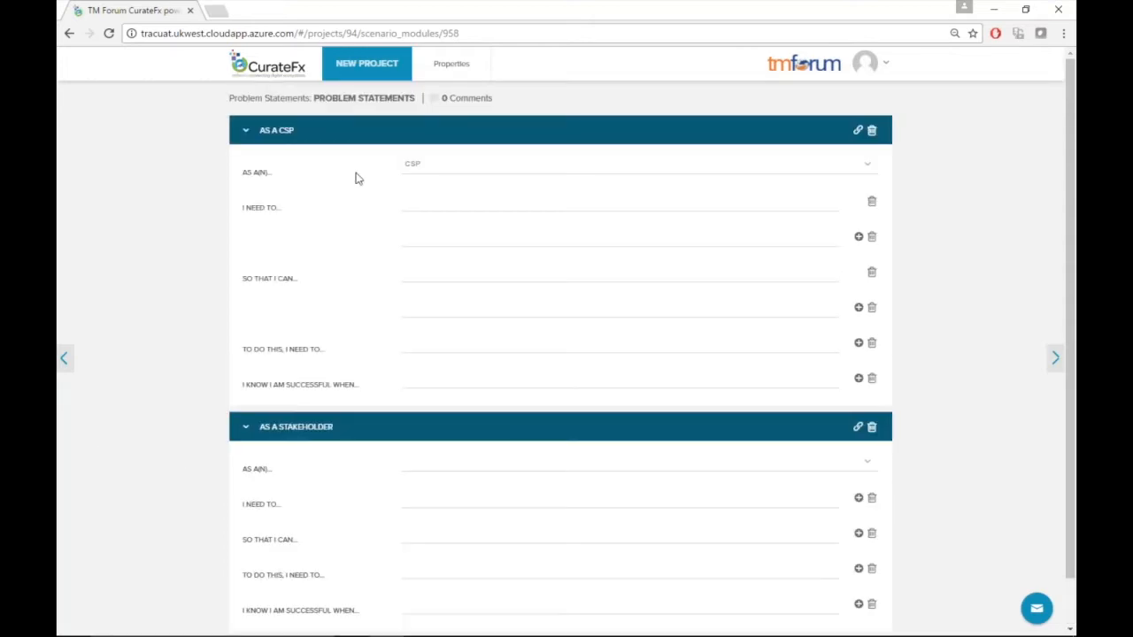
Open the Overall Canvas from the project overview and add key partner items 1 and 2
left_click(372, 73)
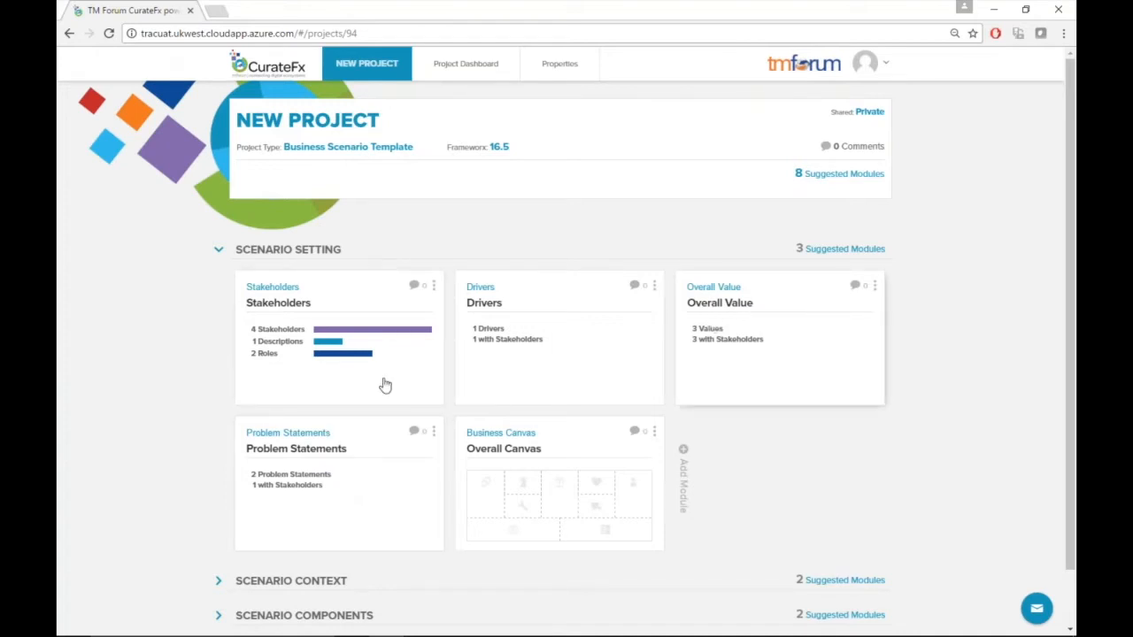
left_click(548, 492)
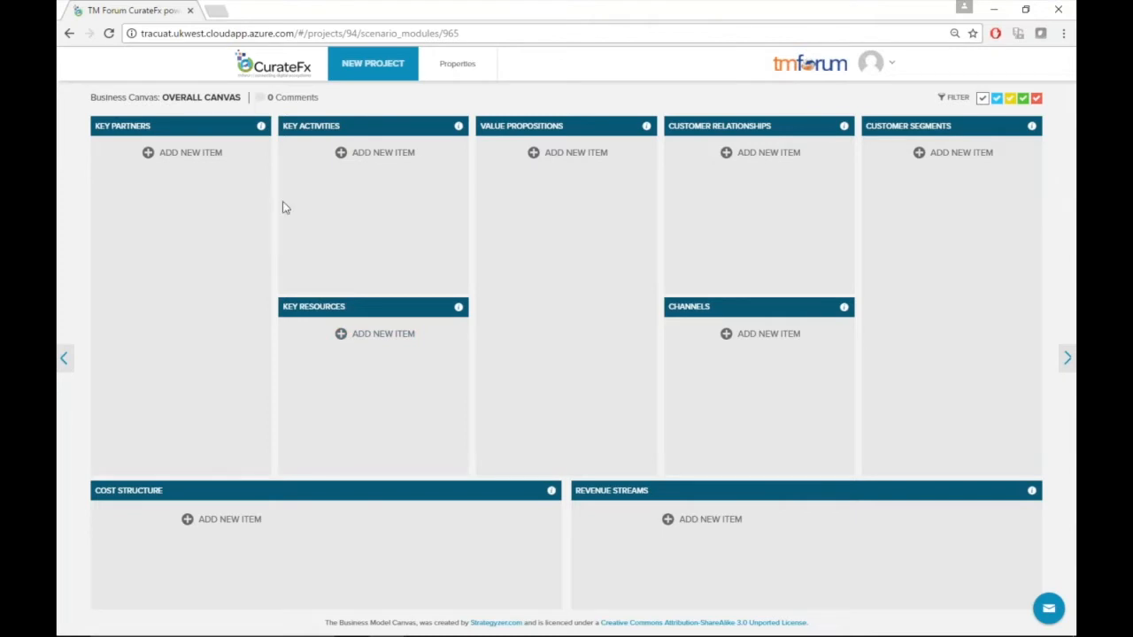
left_click(147, 154)
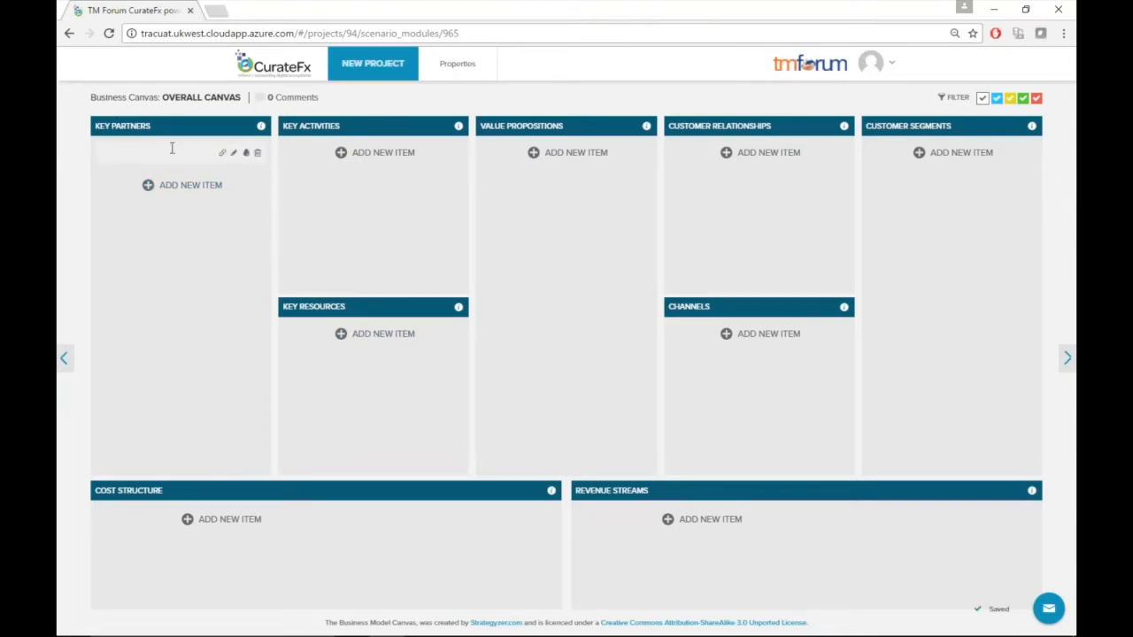
type("1")
key("Return")
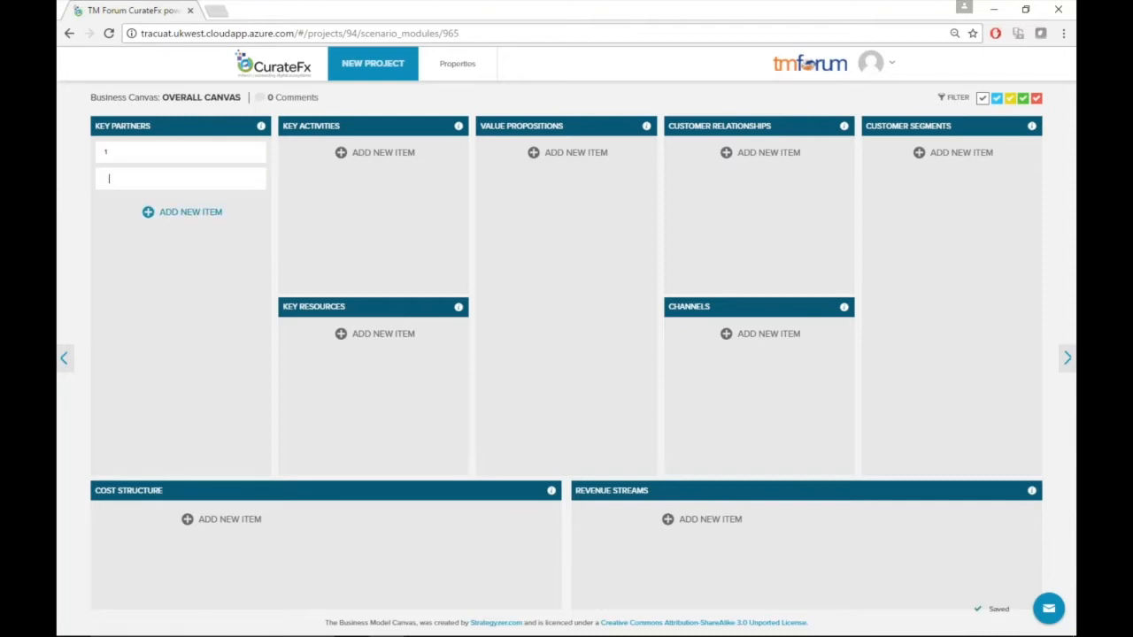
type("2")
Add customer segment items seg1 and seg2 to the canvas
left_click(960, 154)
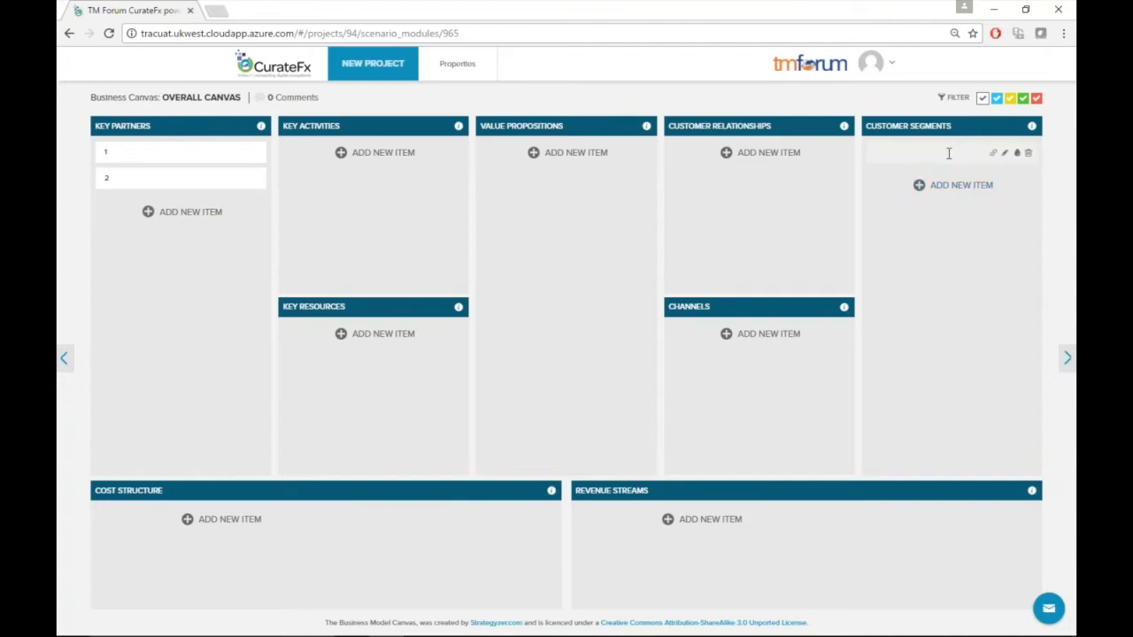
type("seg1")
key("Return")
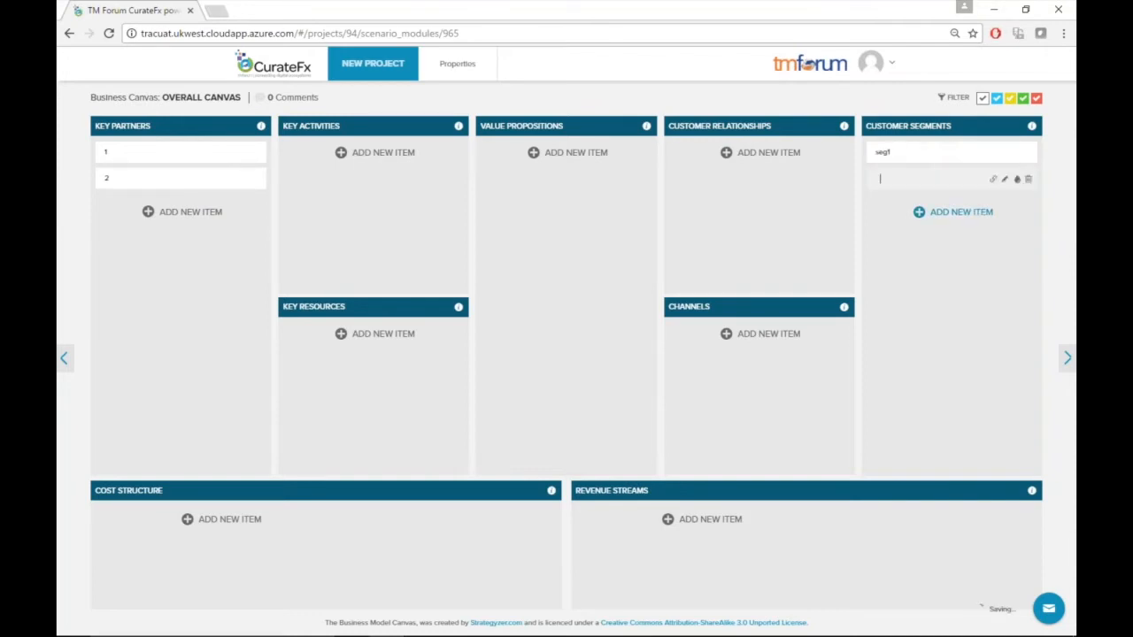
type("seg2")
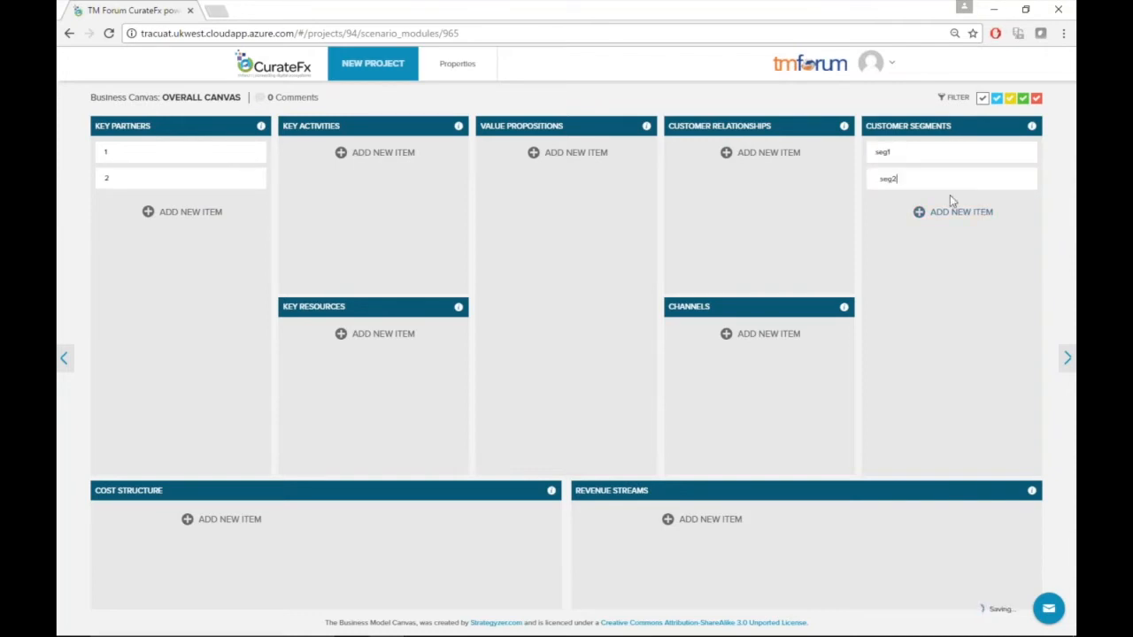
Color the seg1 customer segment blue and the seg2 segment green
left_click(993, 152)
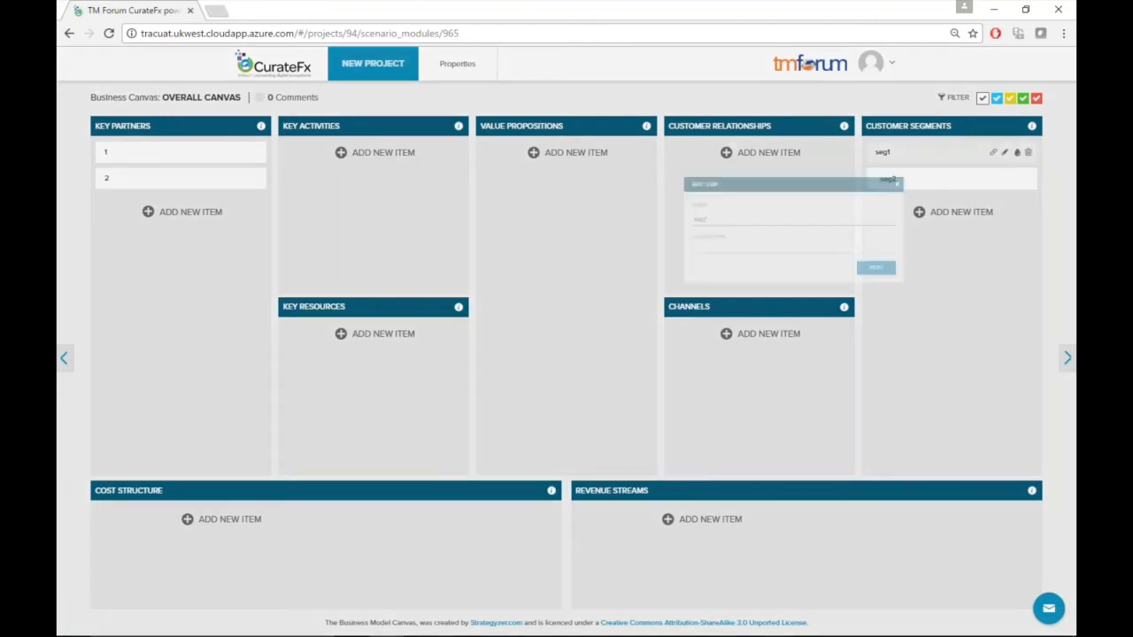
left_click(712, 272)
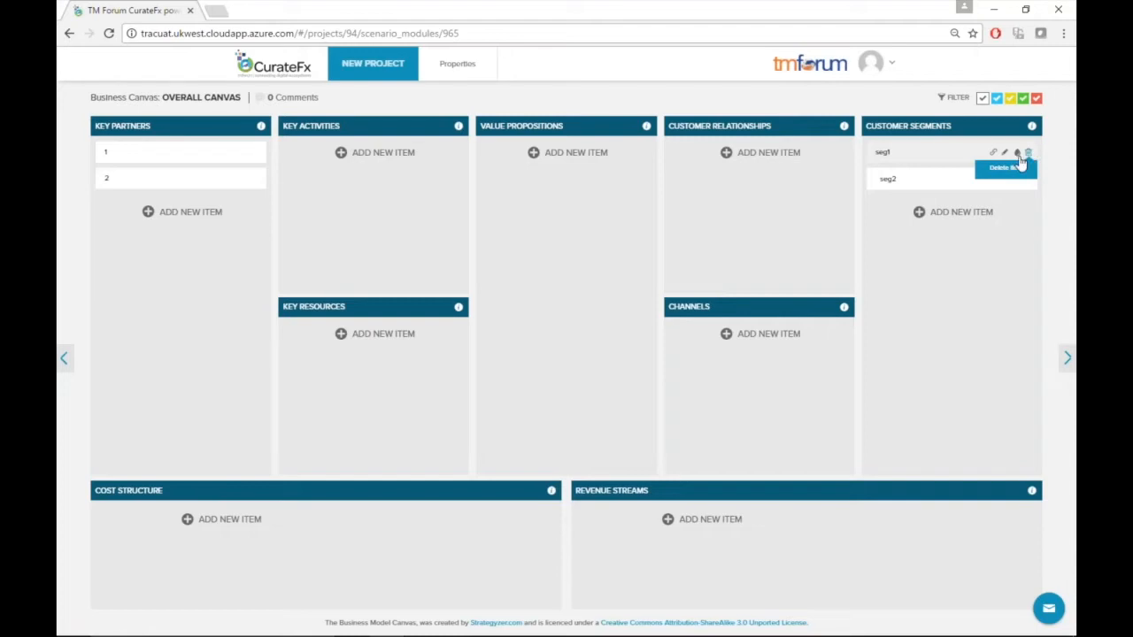
left_click(1016, 153)
left_click(973, 187)
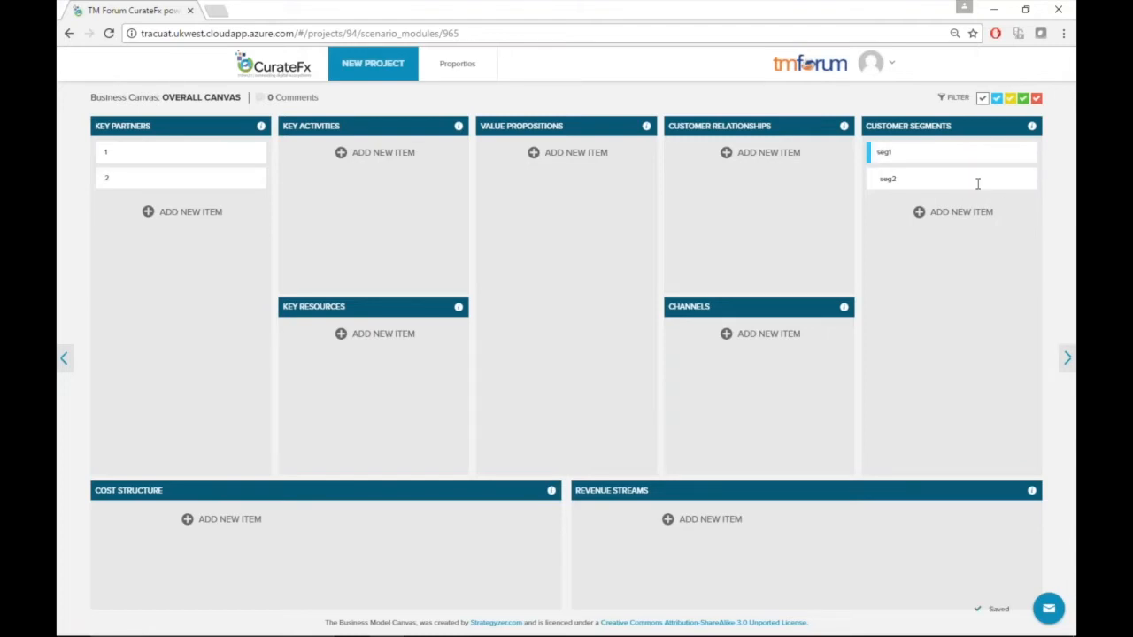
left_click(1016, 179)
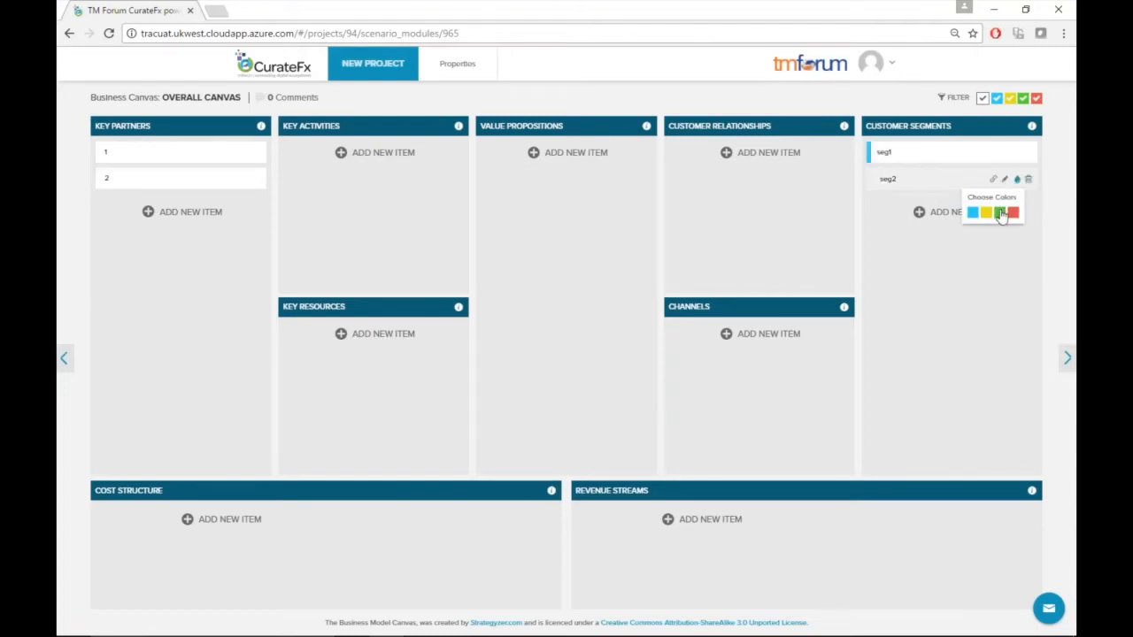
left_click(999, 213)
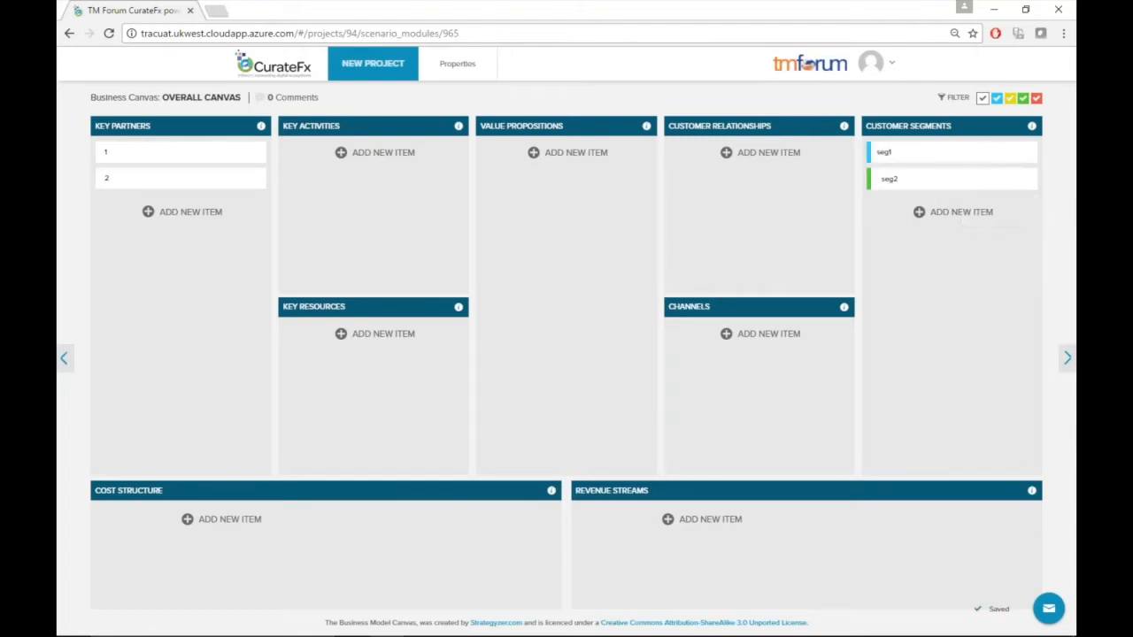
Add a customer relationship item named xxx and color it blue
left_click(752, 158)
type("xxx")
key("Return")
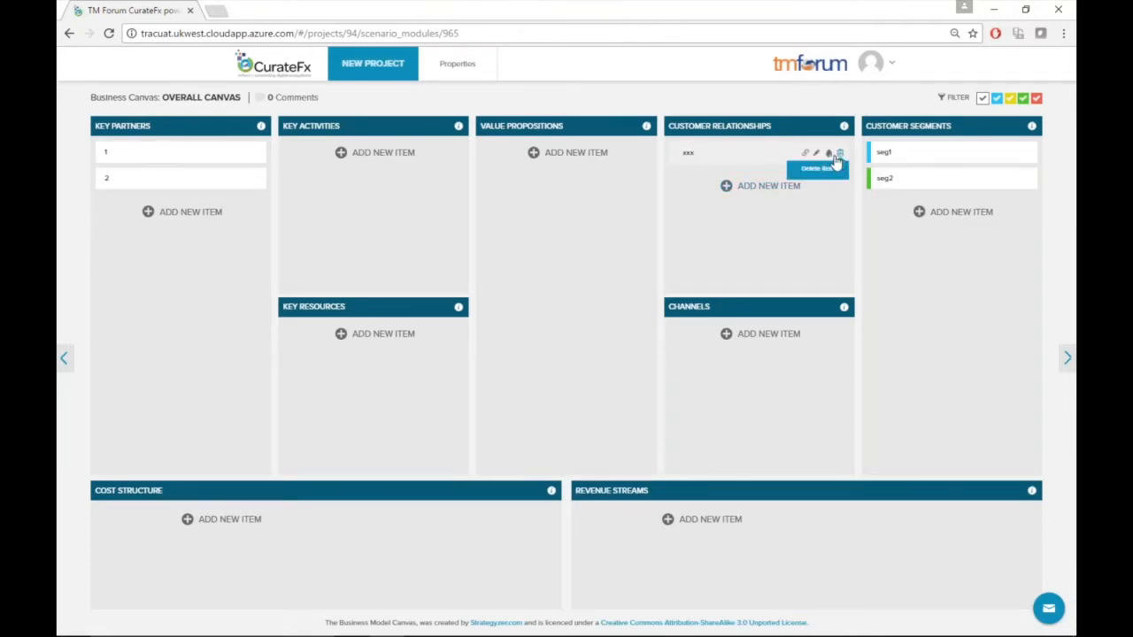
left_click(830, 155)
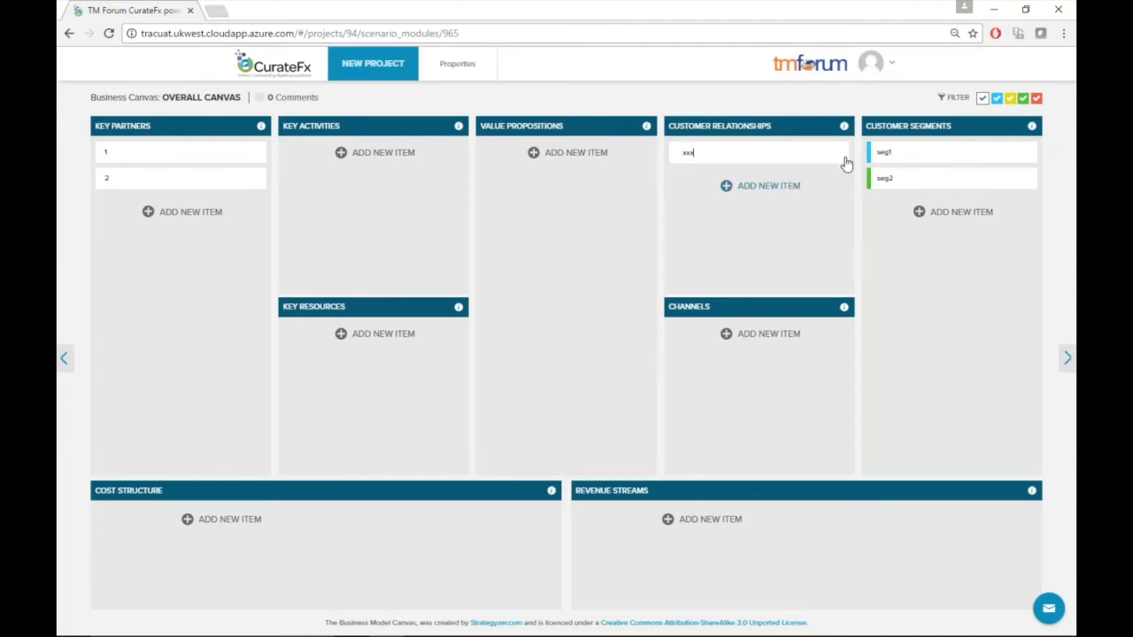
mouse_move(831, 157)
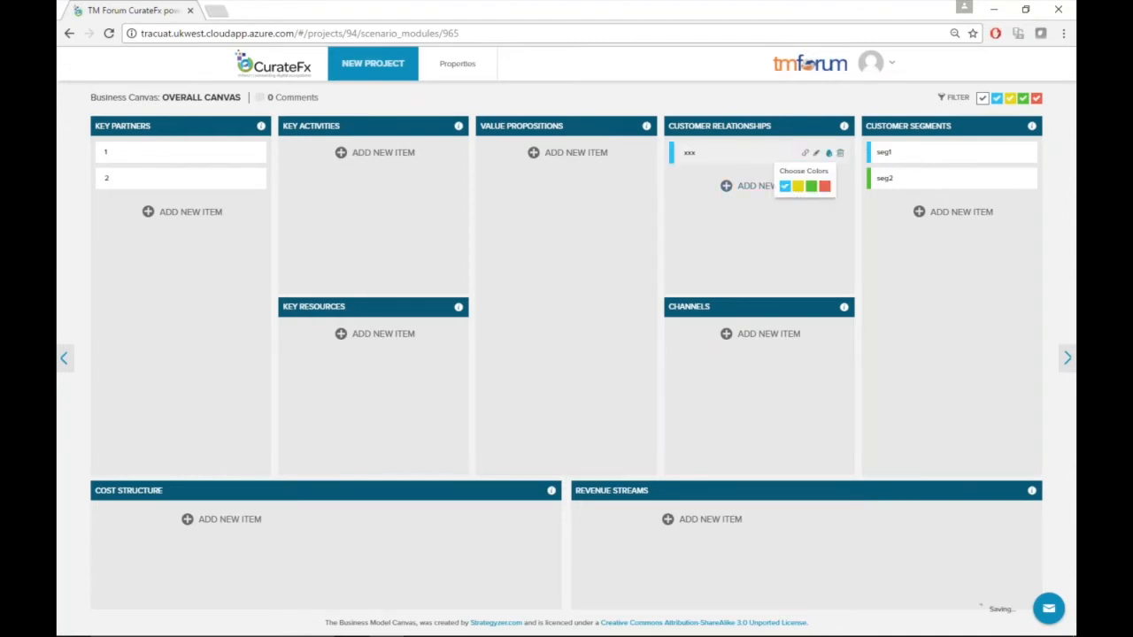
left_click(785, 186)
mouse_move(869, 163)
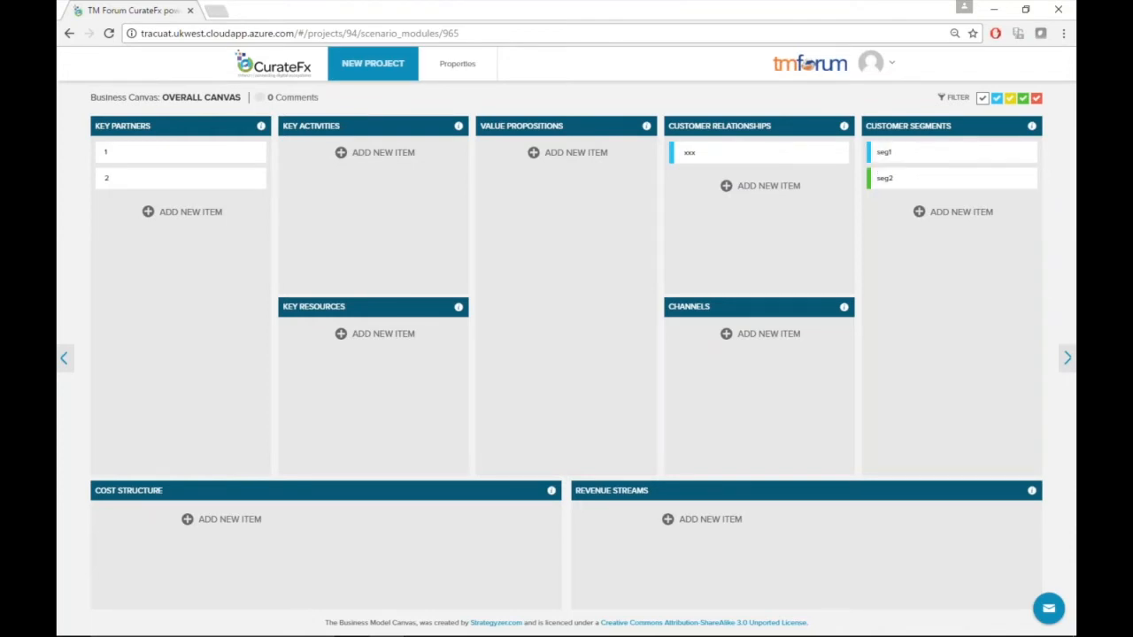
mouse_move(785, 155)
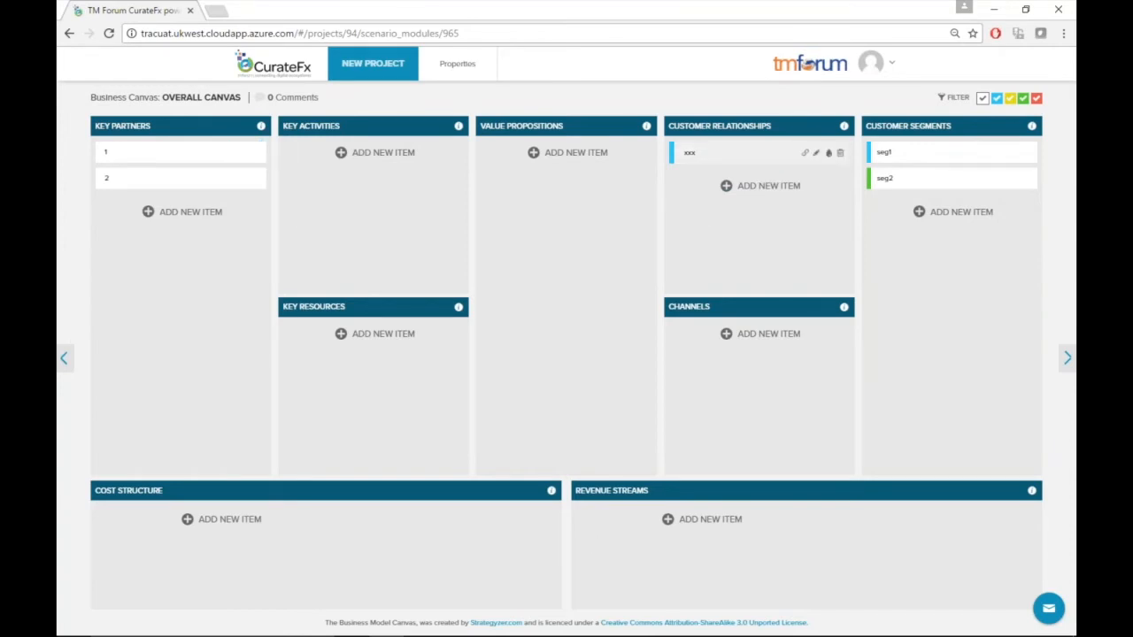
Toggle the canvas color filters to show and hide items by color, ending with all colors shown
left_click(1010, 99)
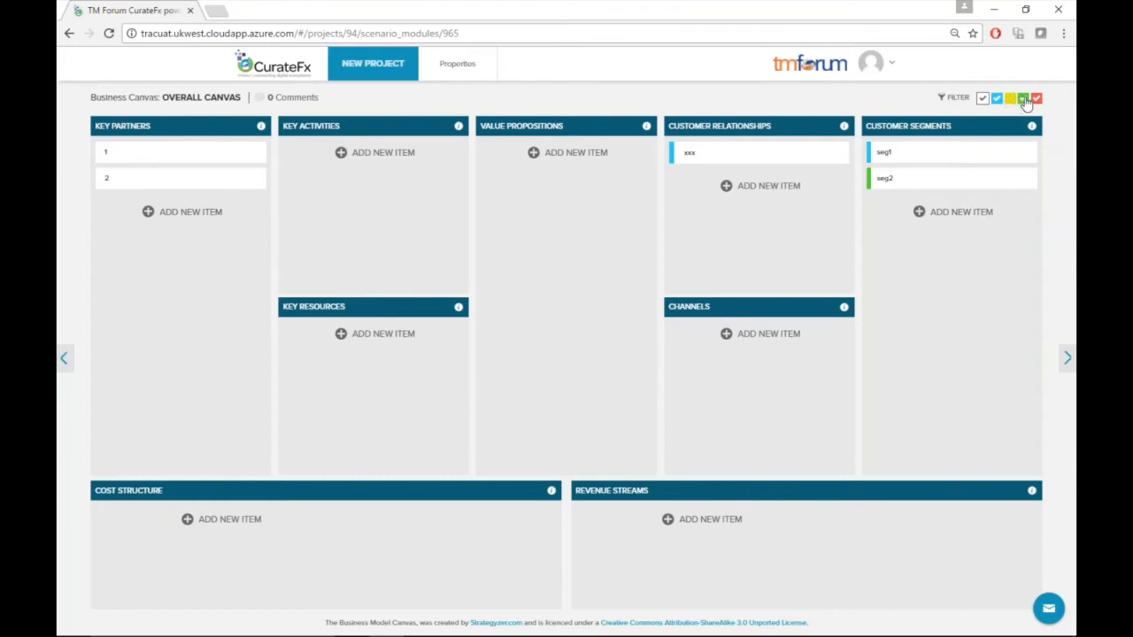
left_click(1024, 99)
left_click(1036, 99)
left_click(1036, 100)
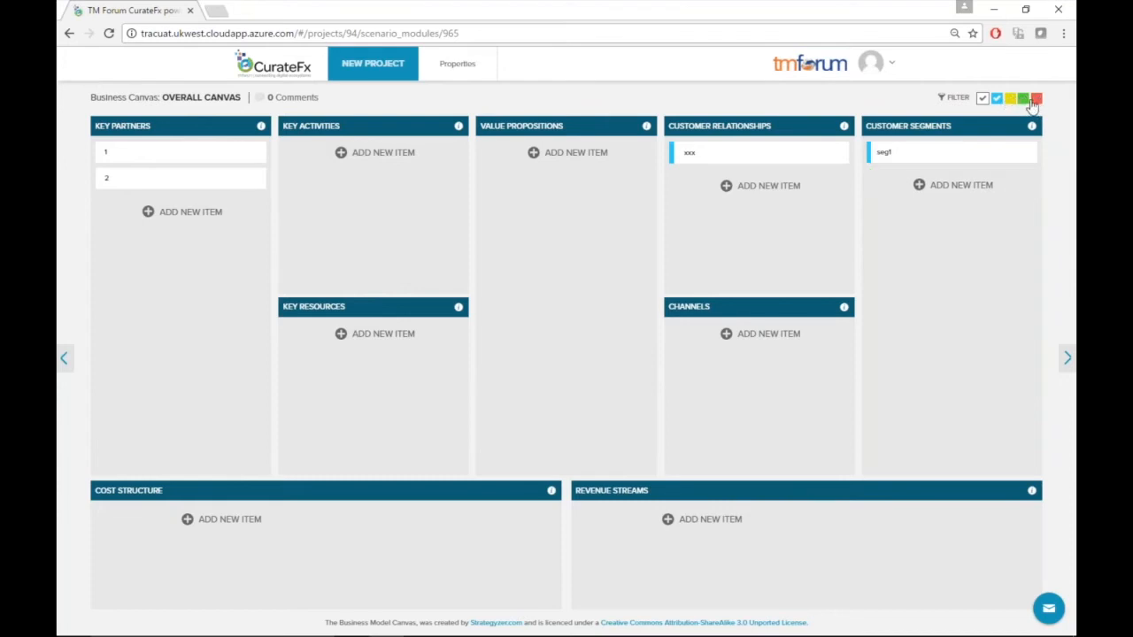
left_click(1010, 99)
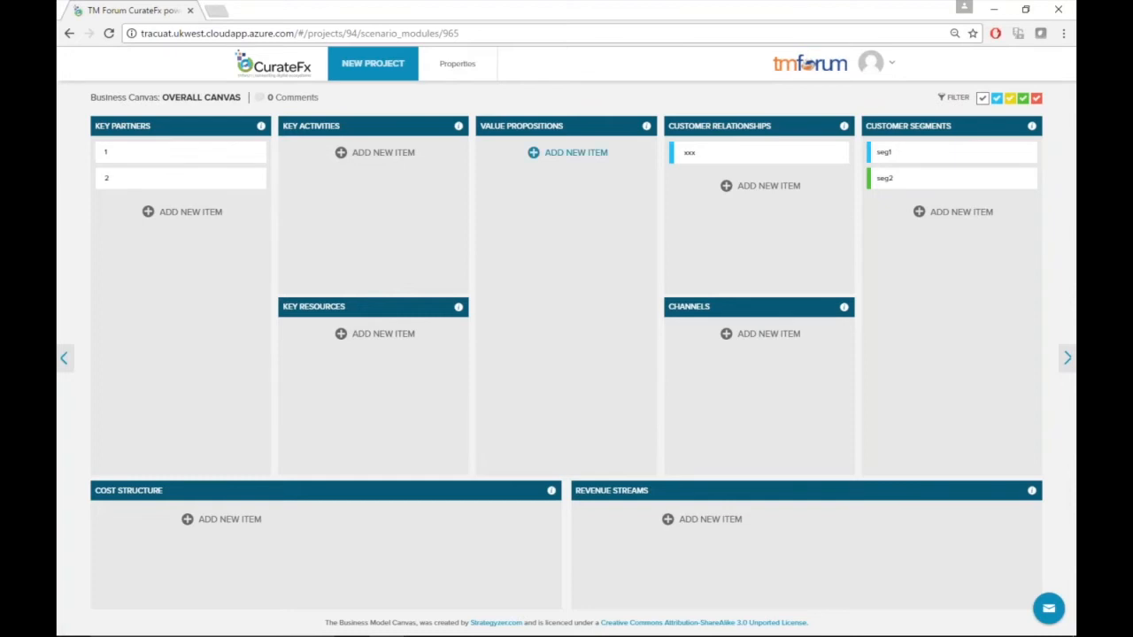
Read the Key Resources block description and close it
left_click(458, 308)
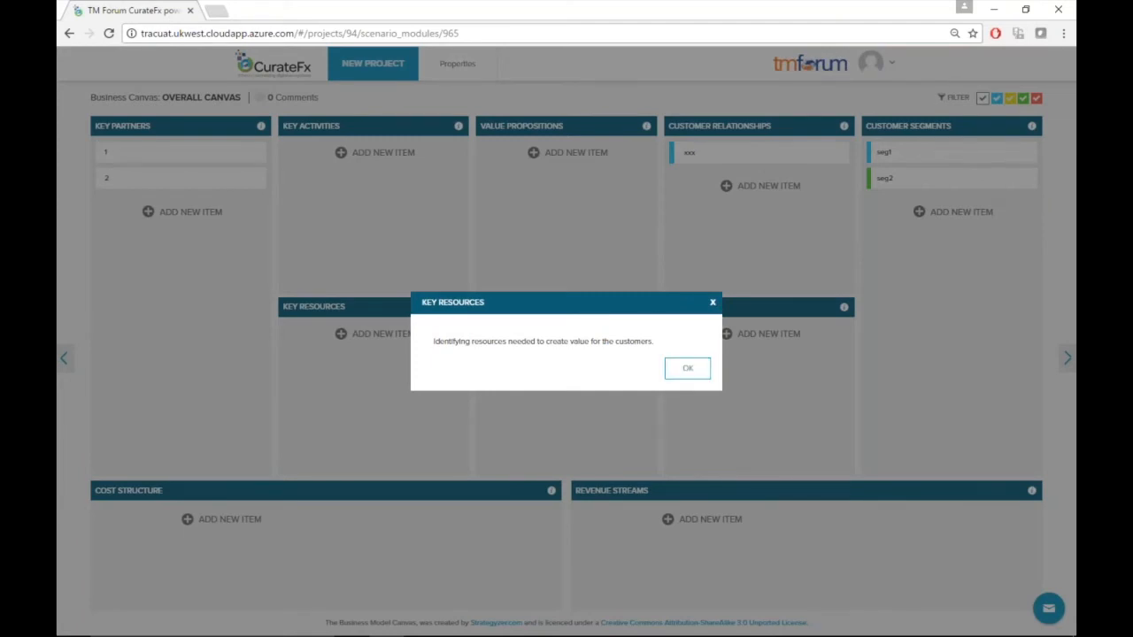
left_click(687, 368)
Return to the projects list and open the Successful Smart City project
mouse_move(259, 183)
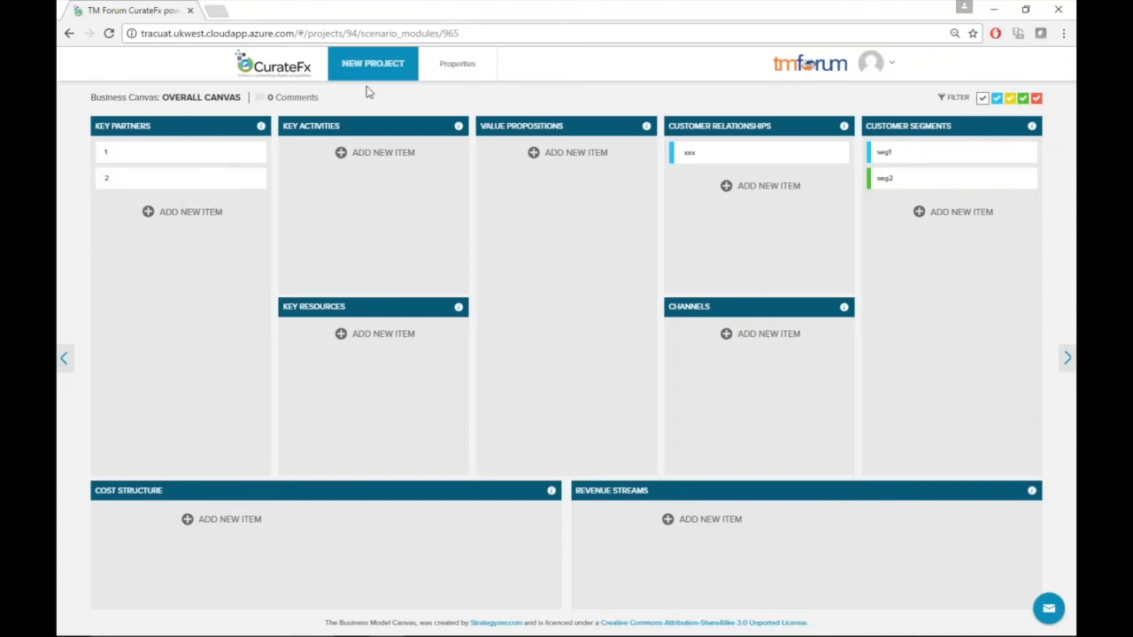
left_click(372, 64)
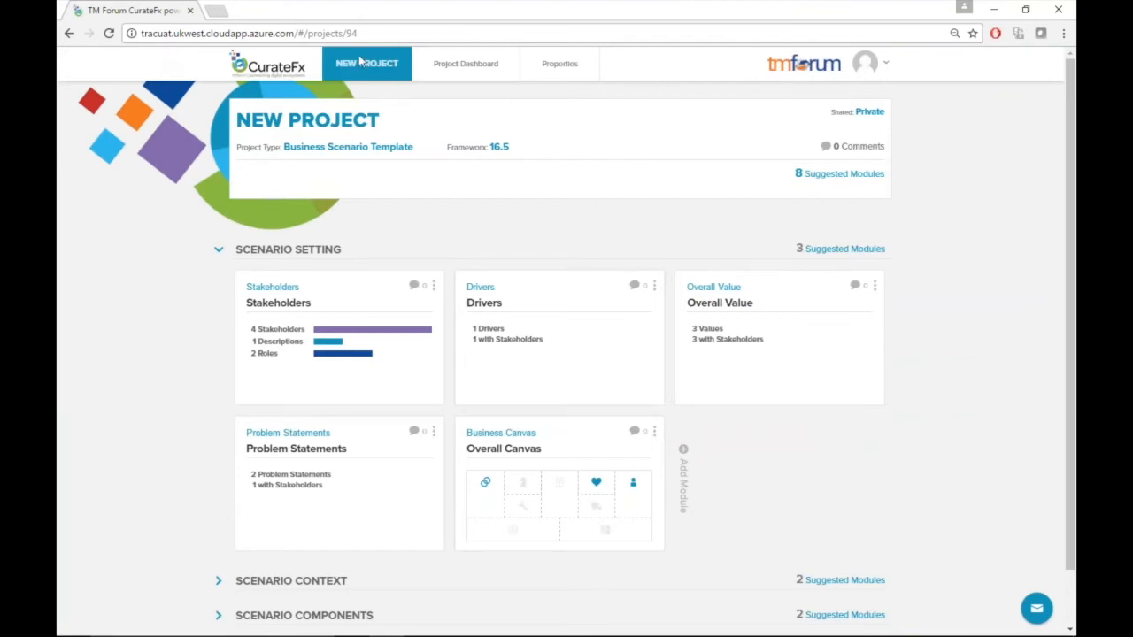
left_click(283, 71)
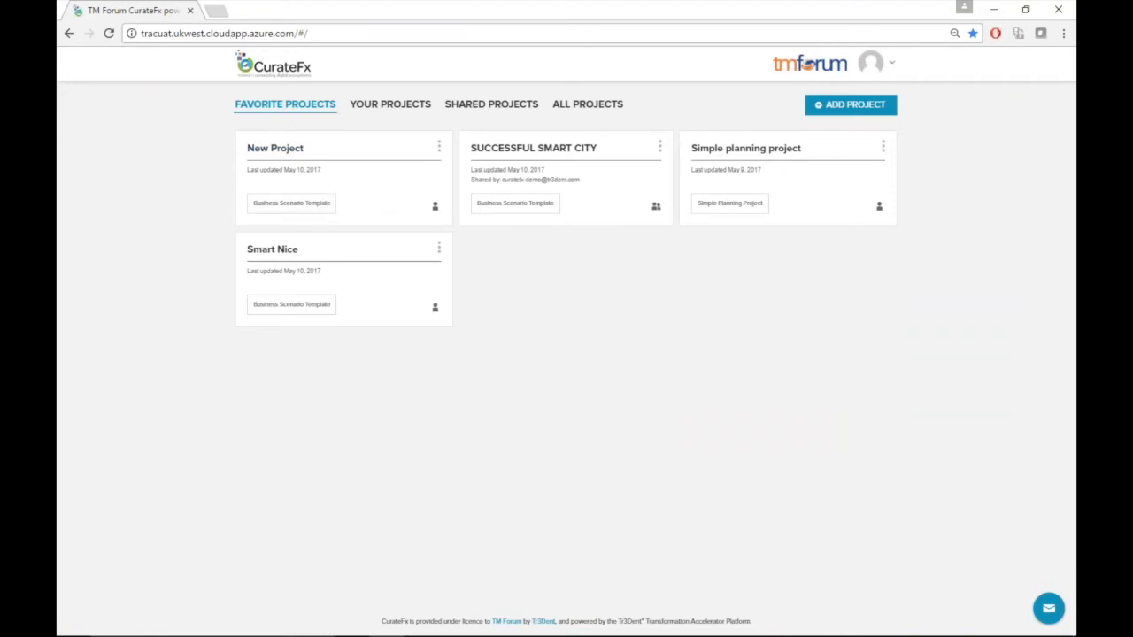
left_click(553, 201)
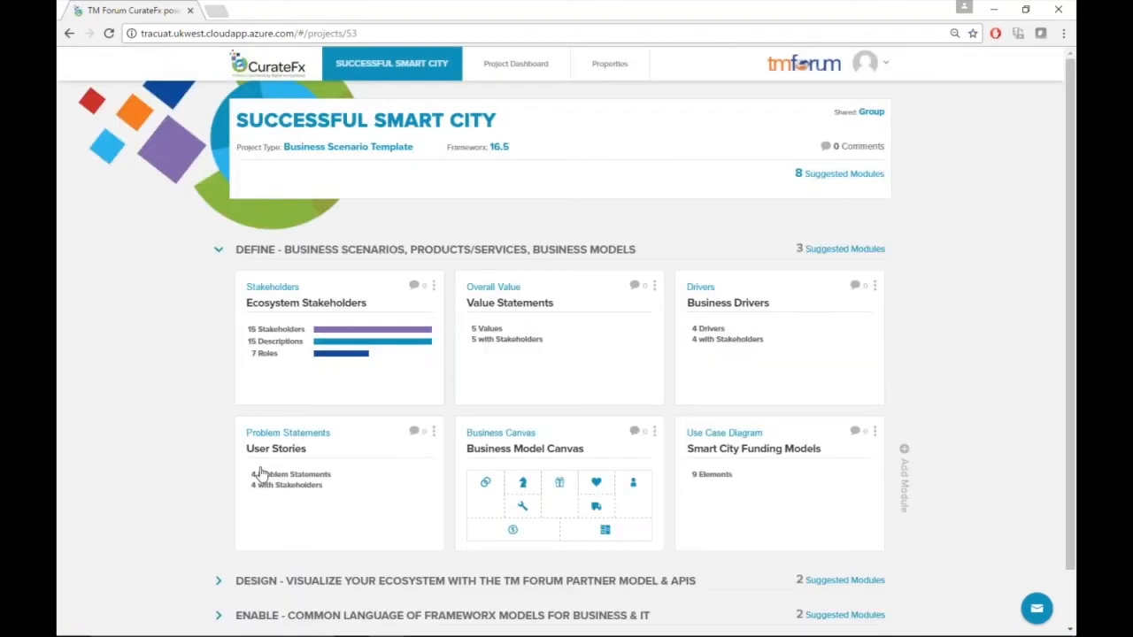
scroll(163, 519, "down", 1)
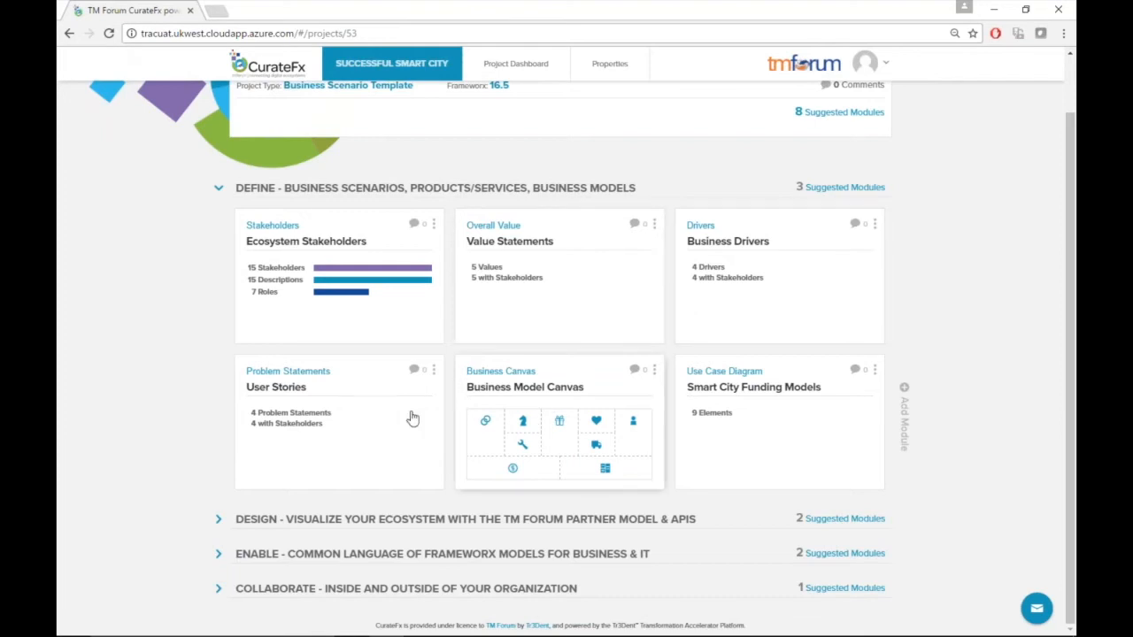
Review the Successful Smart City ecosystem stakeholders list and return to the project overview
left_click(392, 311)
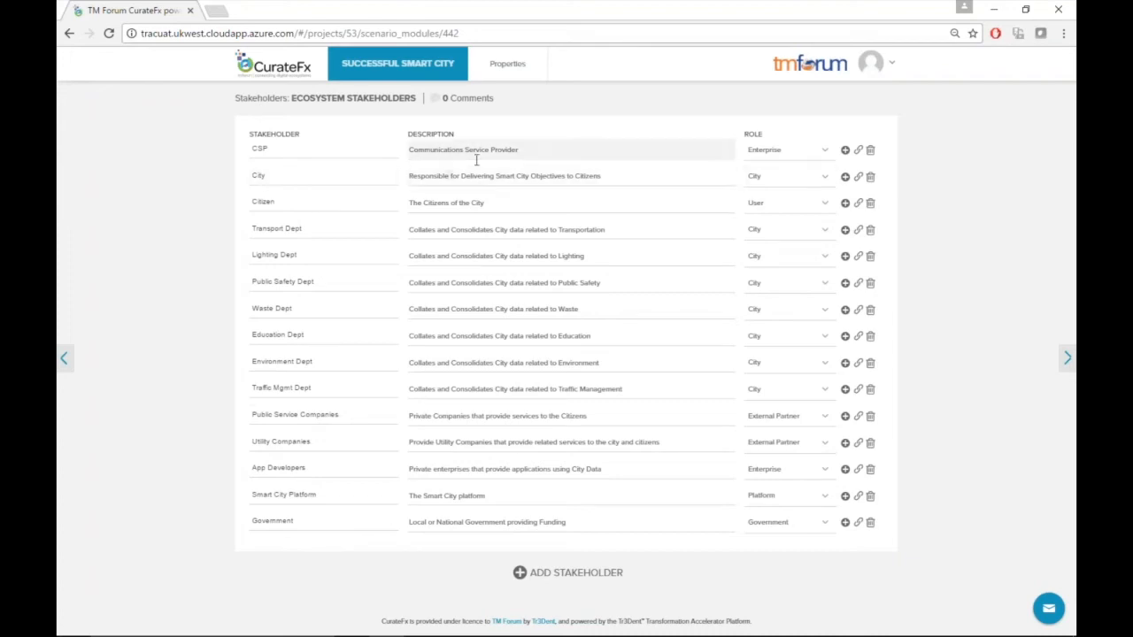
left_click(397, 63)
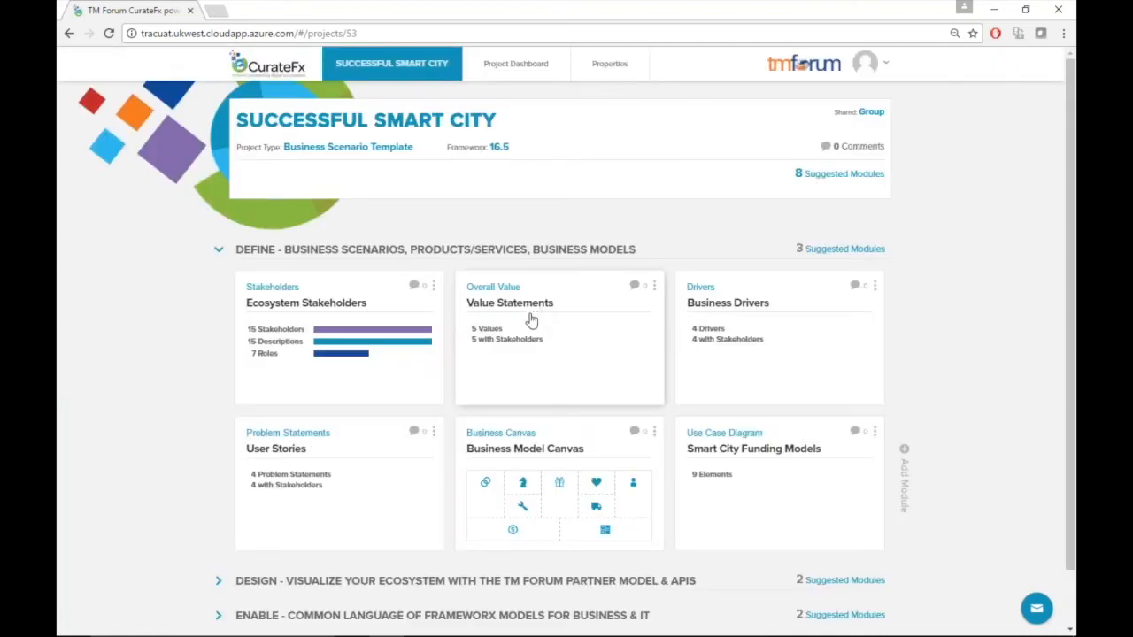
Open the value statements and expand the first value to review its name, stakeholders and description
left_click(531, 319)
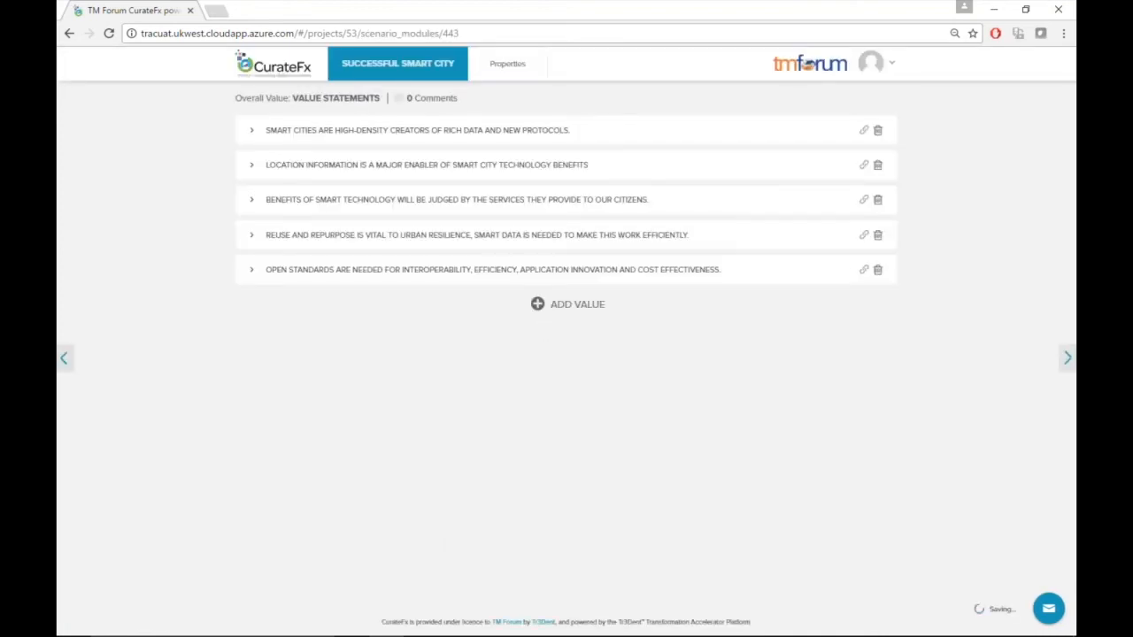
left_click(252, 133)
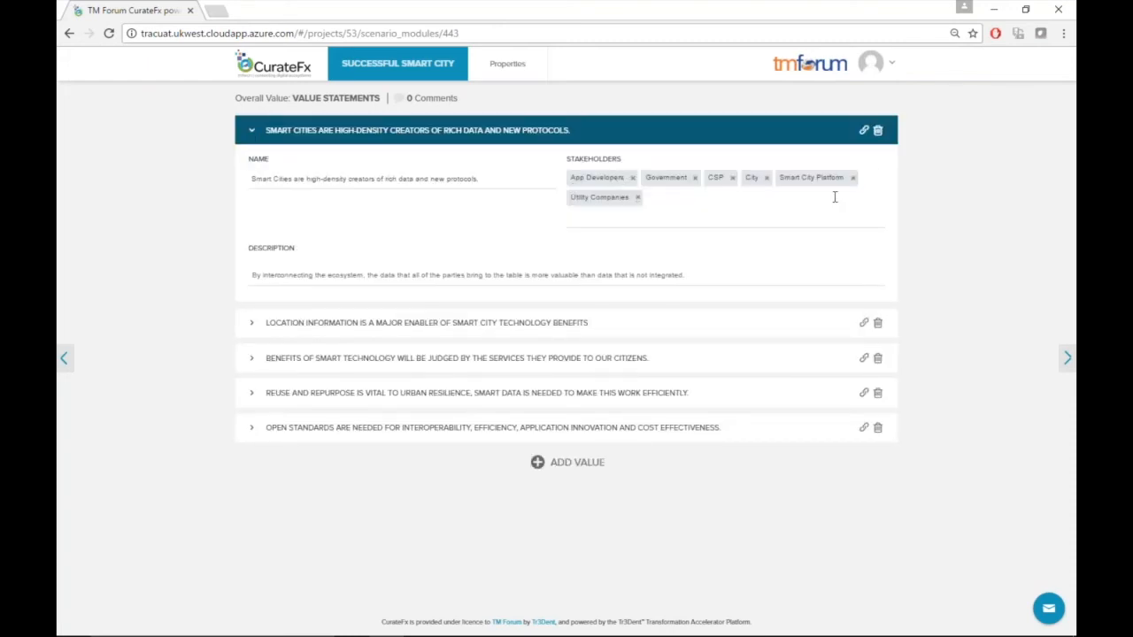
left_click(253, 135)
Add a new value statement, browse its stakeholder options, and return to the project overview
left_click(560, 306)
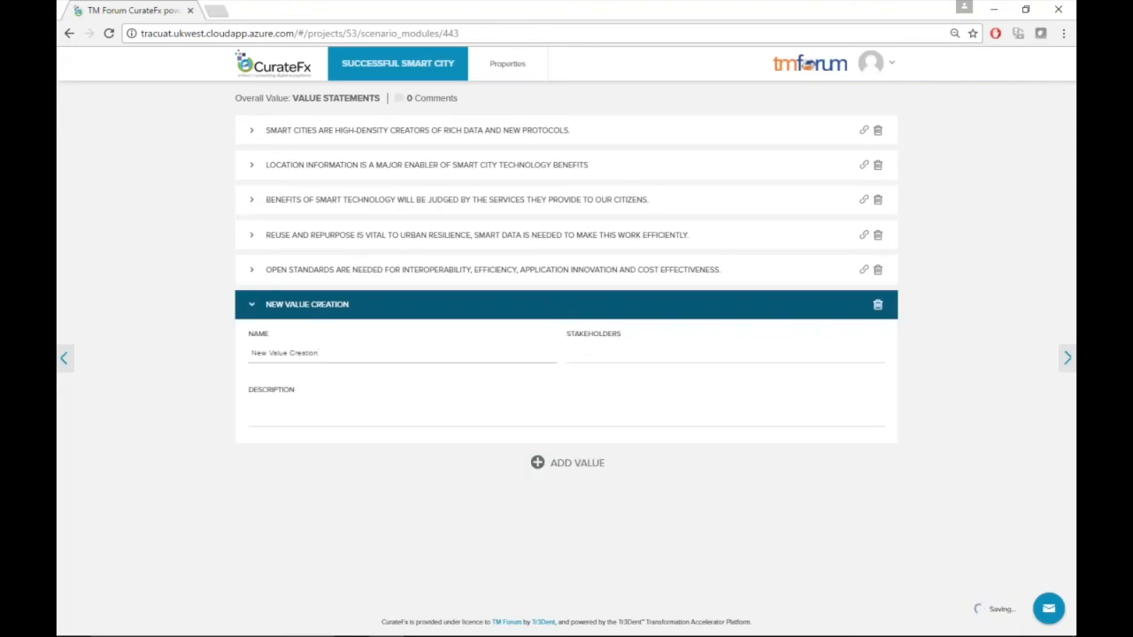
left_click(655, 353)
mouse_move(874, 390)
left_mouse_down()
mouse_move(879, 452)
mouse_move(876, 390)
left_mouse_up()
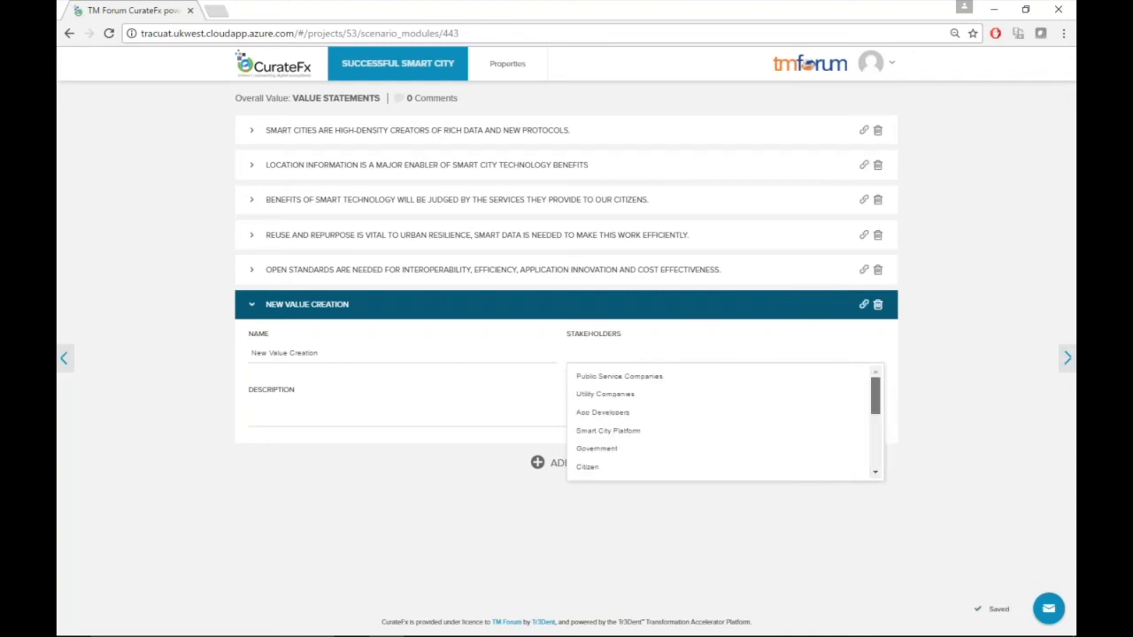
left_click(378, 487)
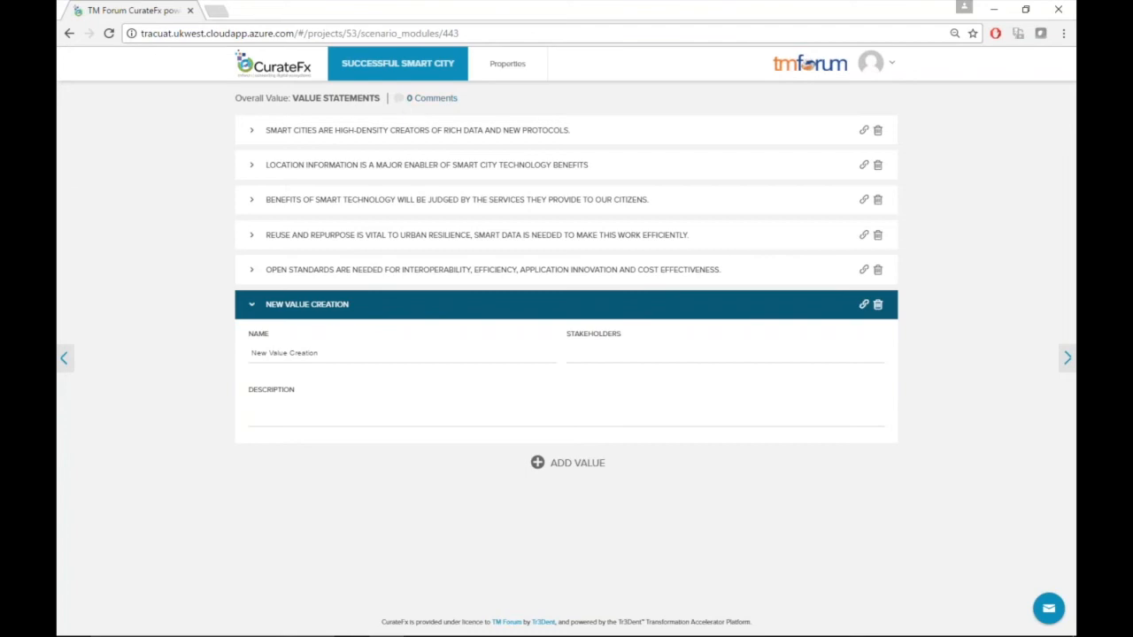
left_click(407, 74)
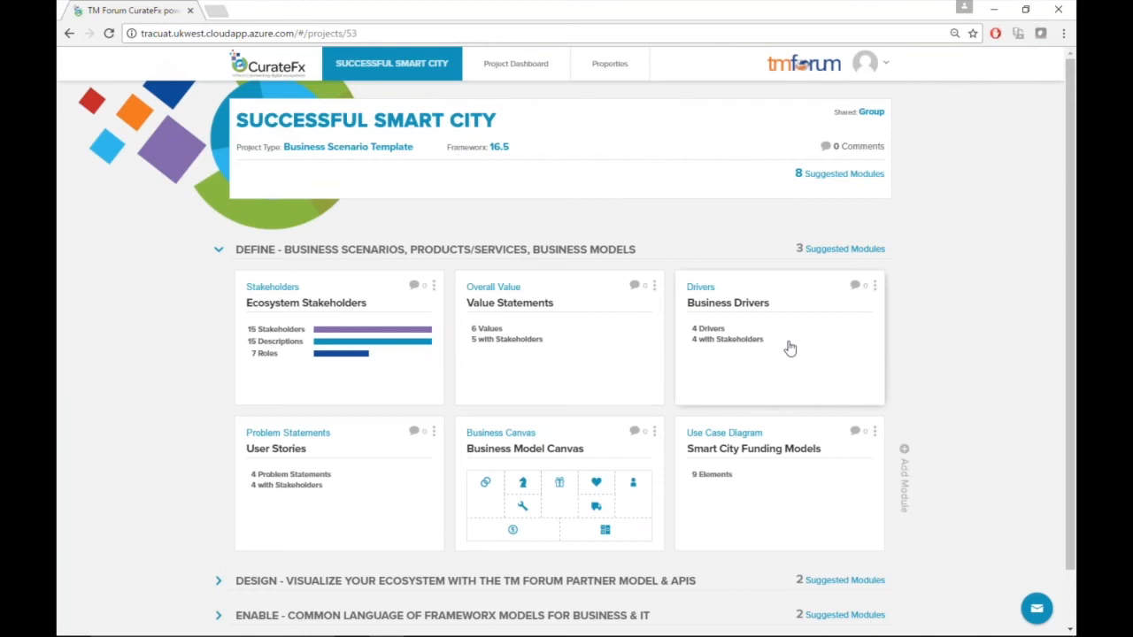
Open the business drivers, expand the Increased Population driver to review it, and go back
left_click(790, 349)
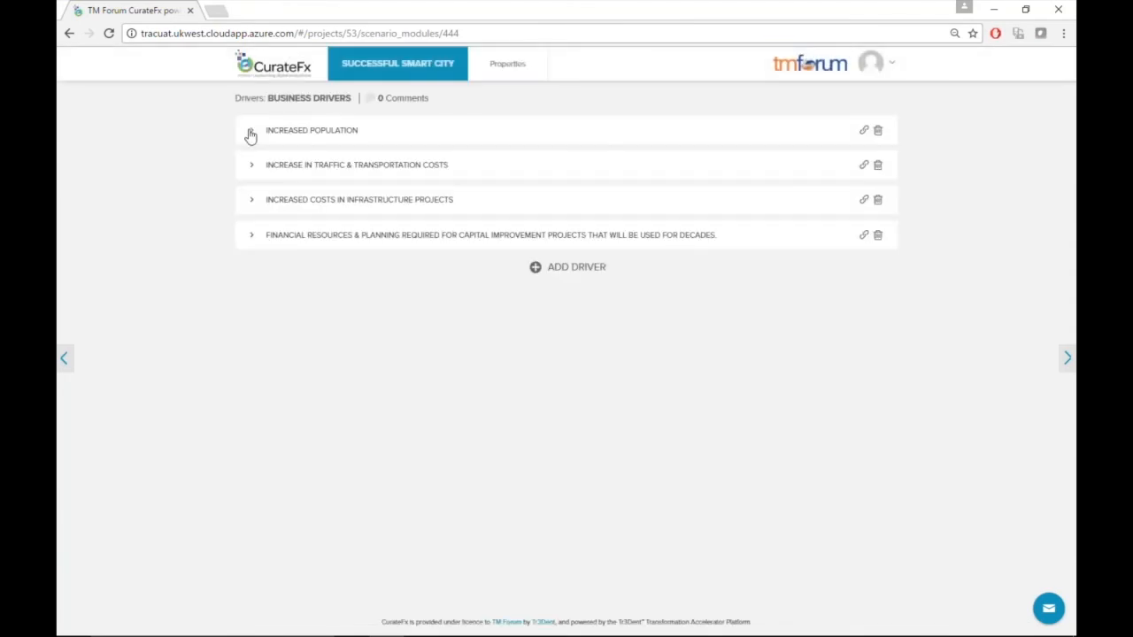
left_click(250, 132)
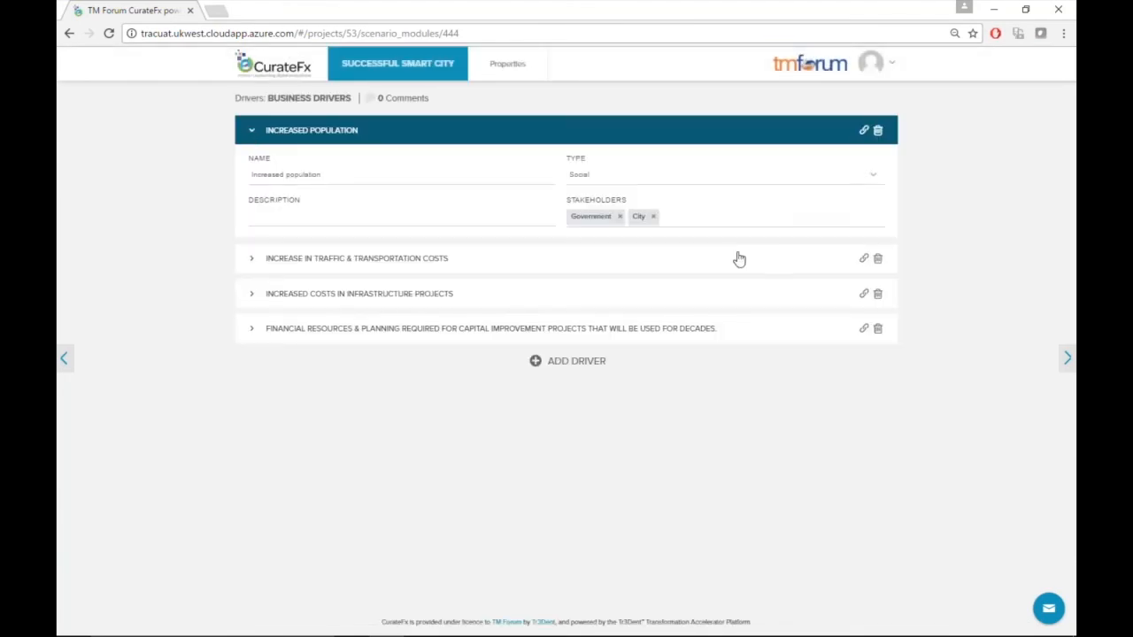
left_click(251, 132)
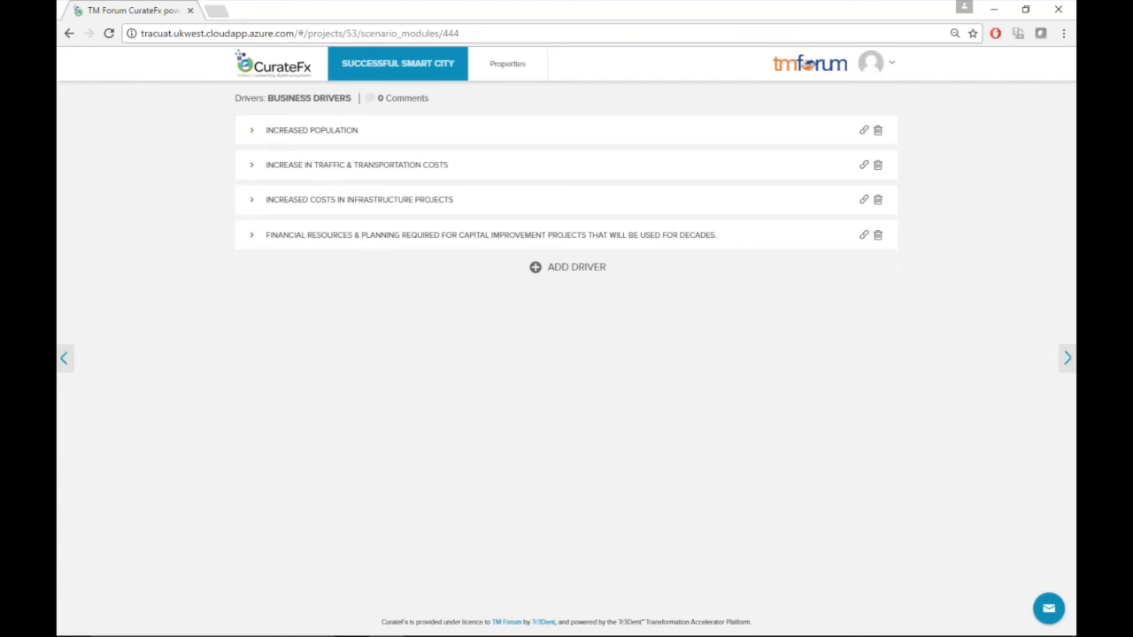
left_click(415, 69)
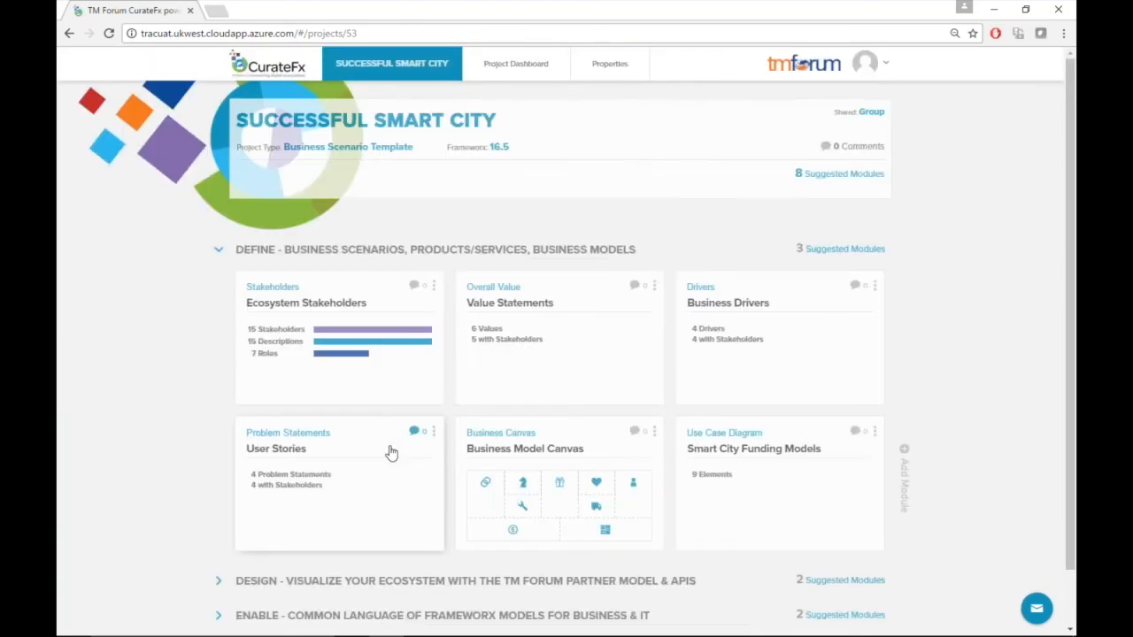
Open the user stories problem statements, expand the As a Citizen statement, and go back
left_click(392, 449)
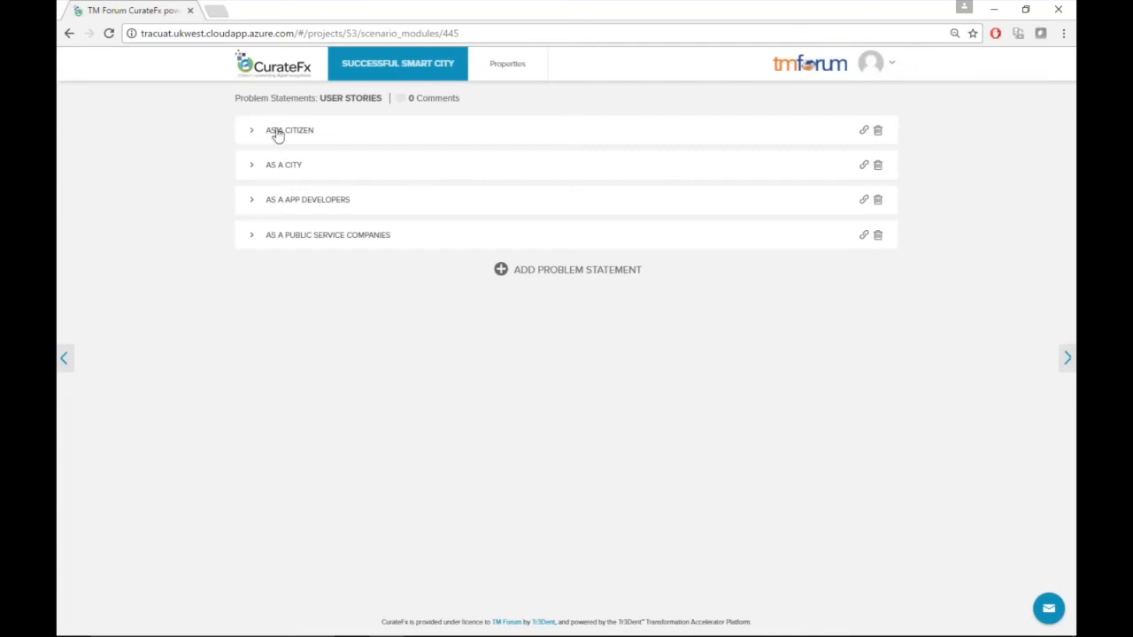
left_click(247, 133)
left_click(247, 133)
left_click(421, 74)
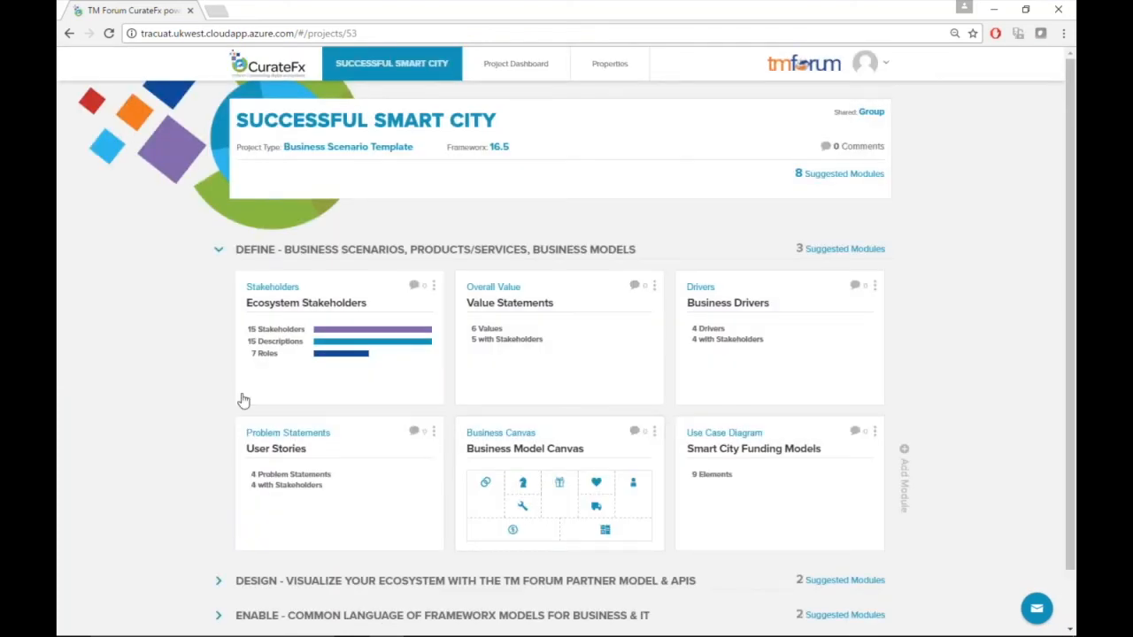
Open the Business Model Canvas and toggle the yellow and green color filters on and off
left_click(550, 492)
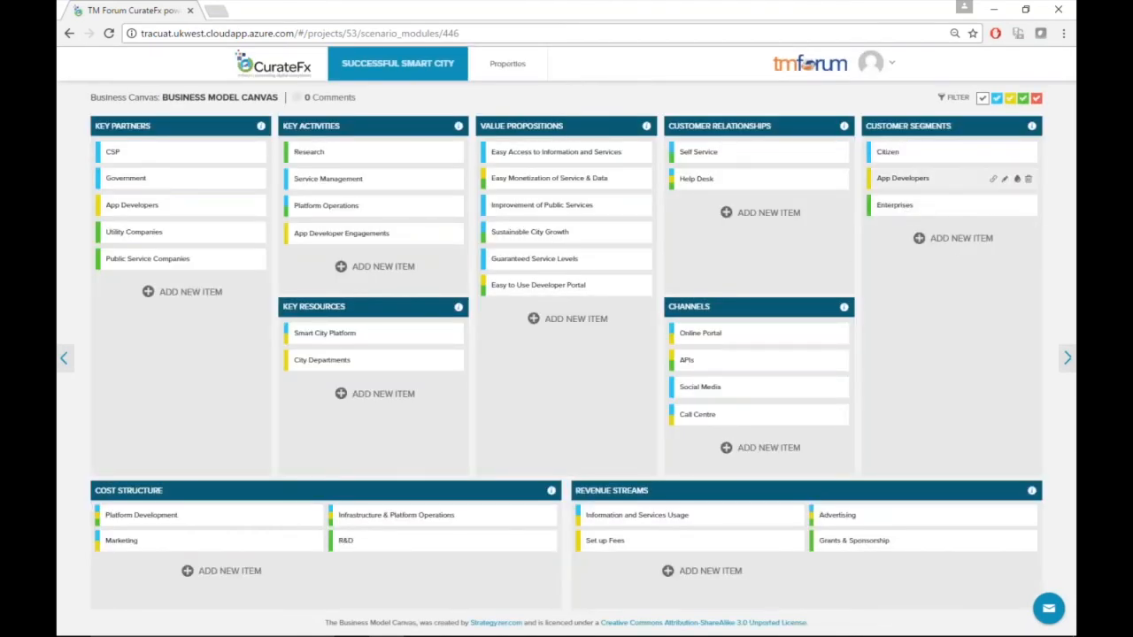
left_click(1010, 99)
left_click(1023, 98)
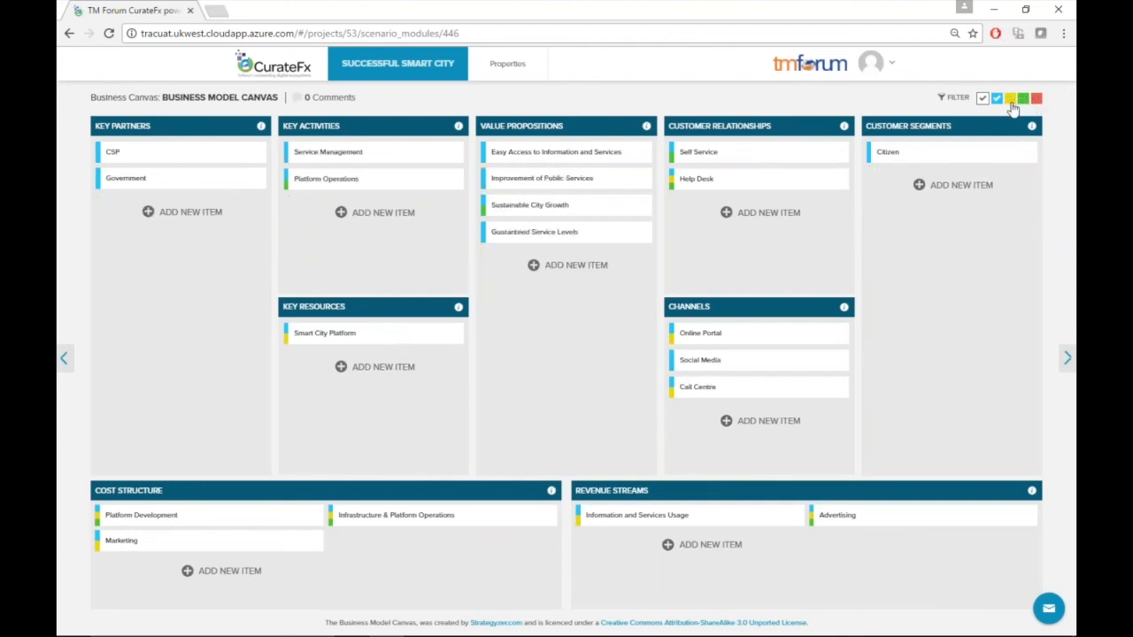
left_click(1010, 99)
left_click(1023, 98)
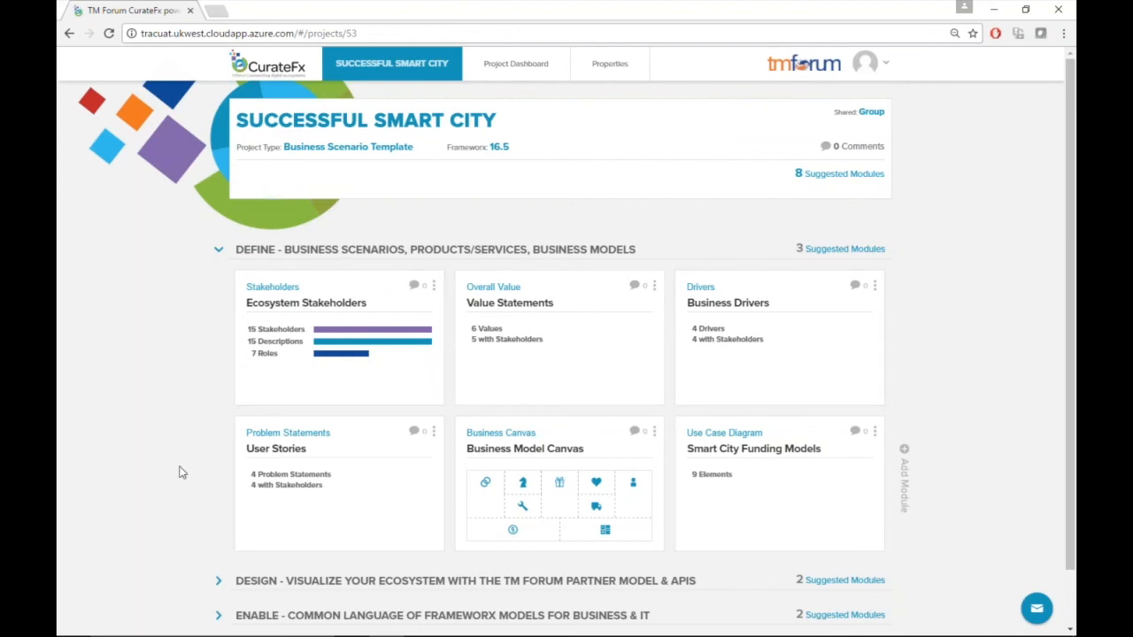
scroll(184, 478, "down", 1)
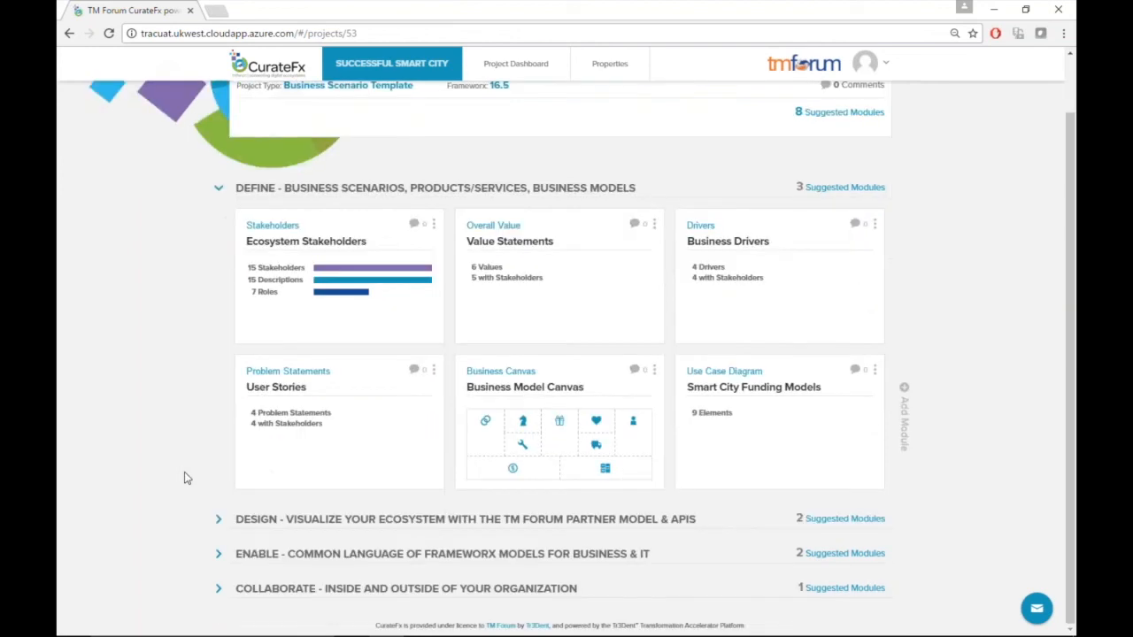